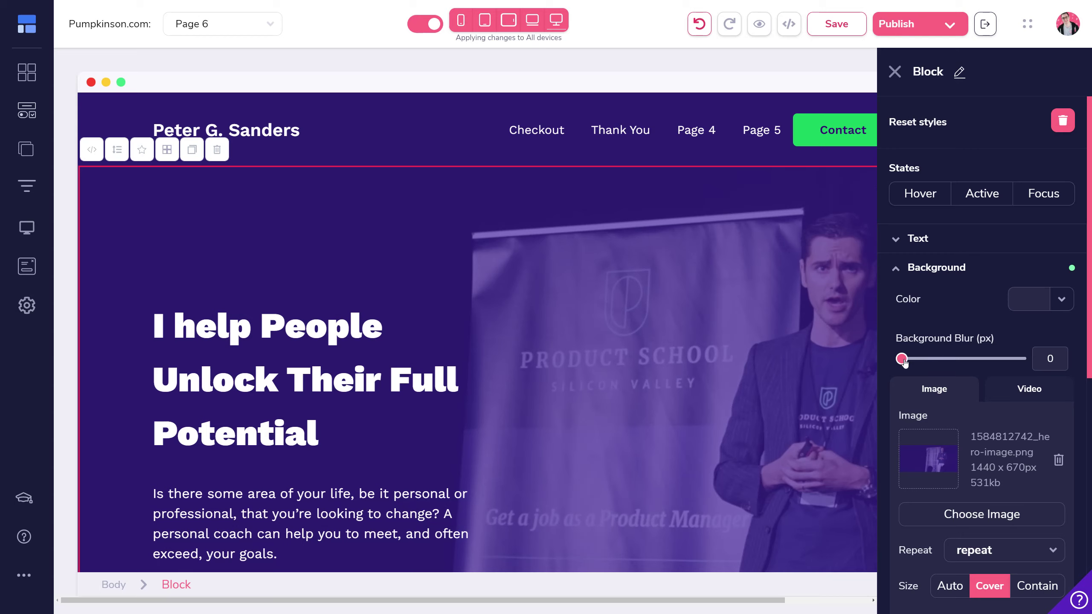
# Set the hero block's background blur to 22 px and check its effect across the section.
pyautogui.moveTo(902, 359); pyautogui.dragTo(991, 366)
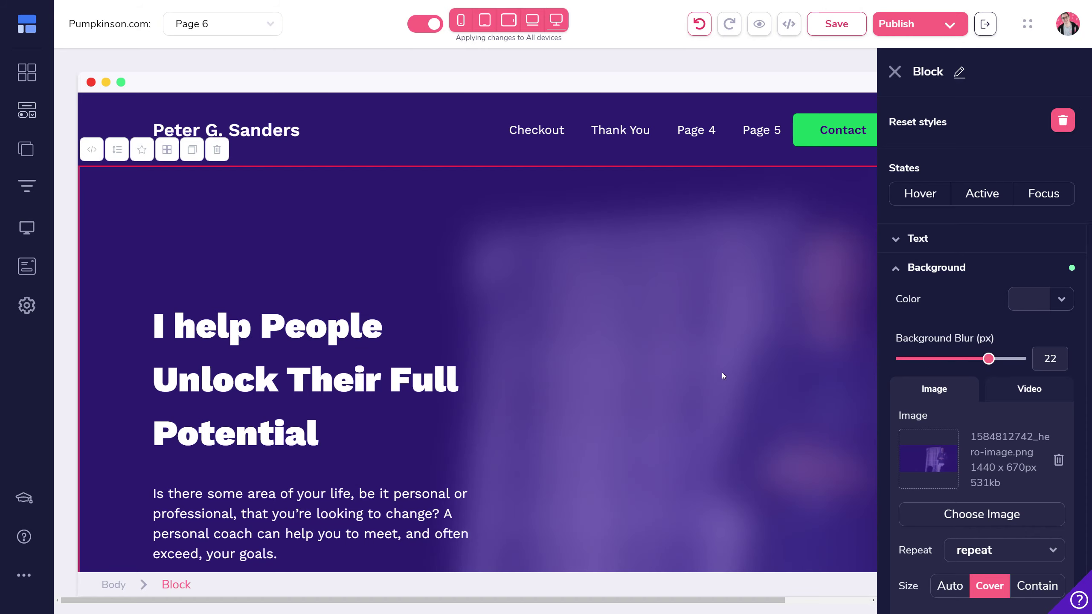
pyautogui.scroll(-3, 476, 157)
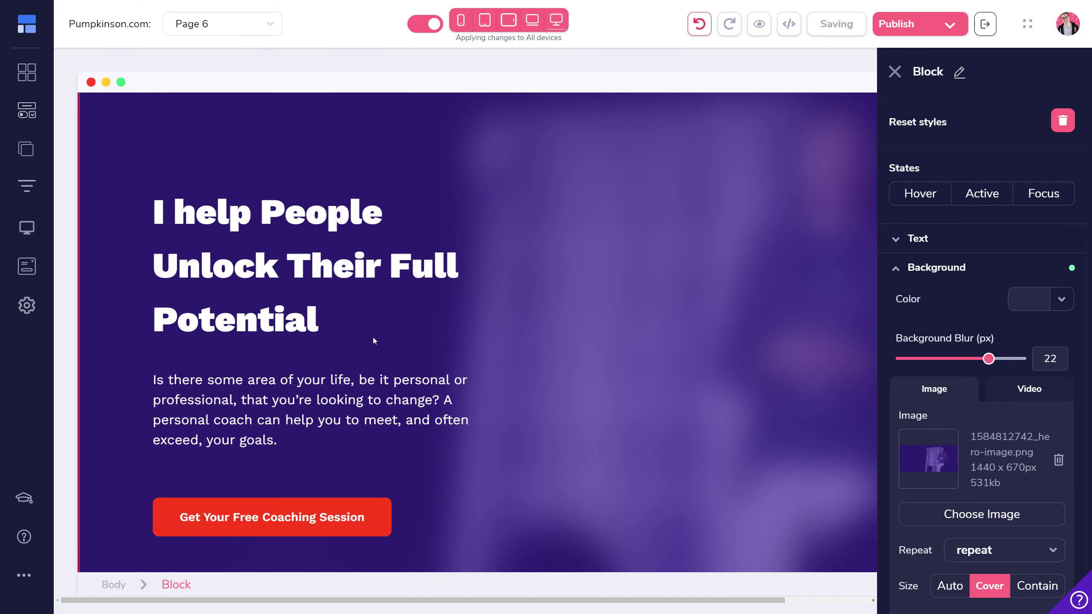
pyautogui.scroll(3, 372, 338)
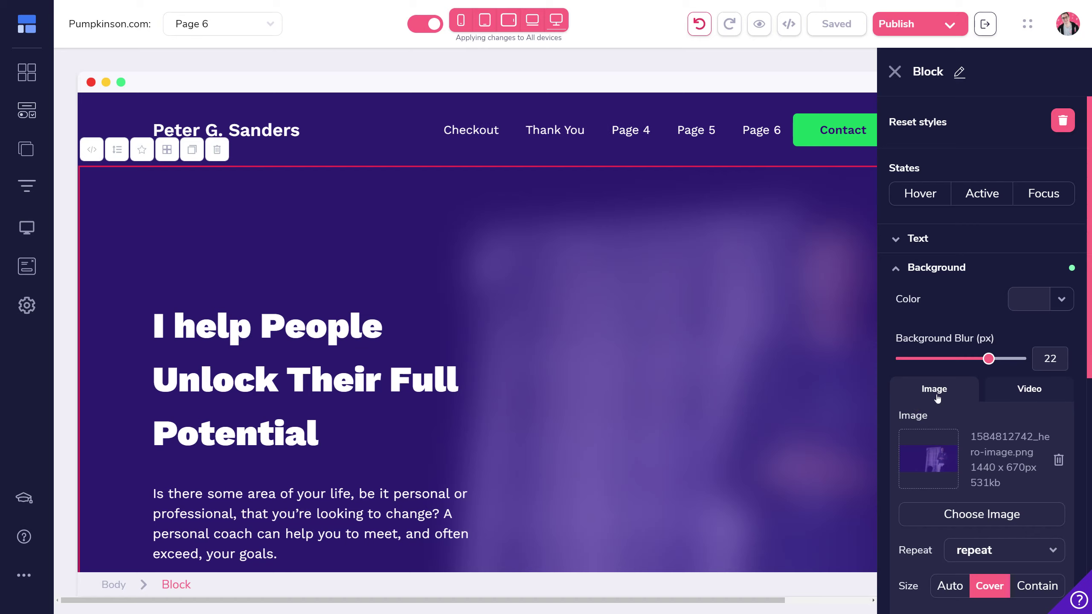
# Try a video background on the hero block with the blur at 0 px, and switch the video background off again.
pyautogui.click(1035, 393)
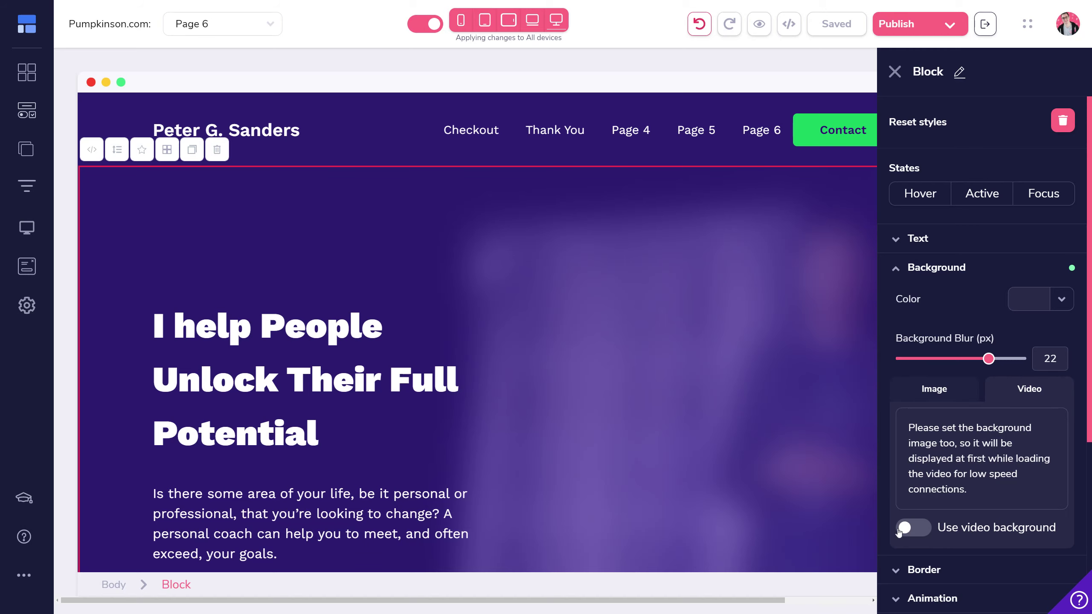
pyautogui.click(913, 529)
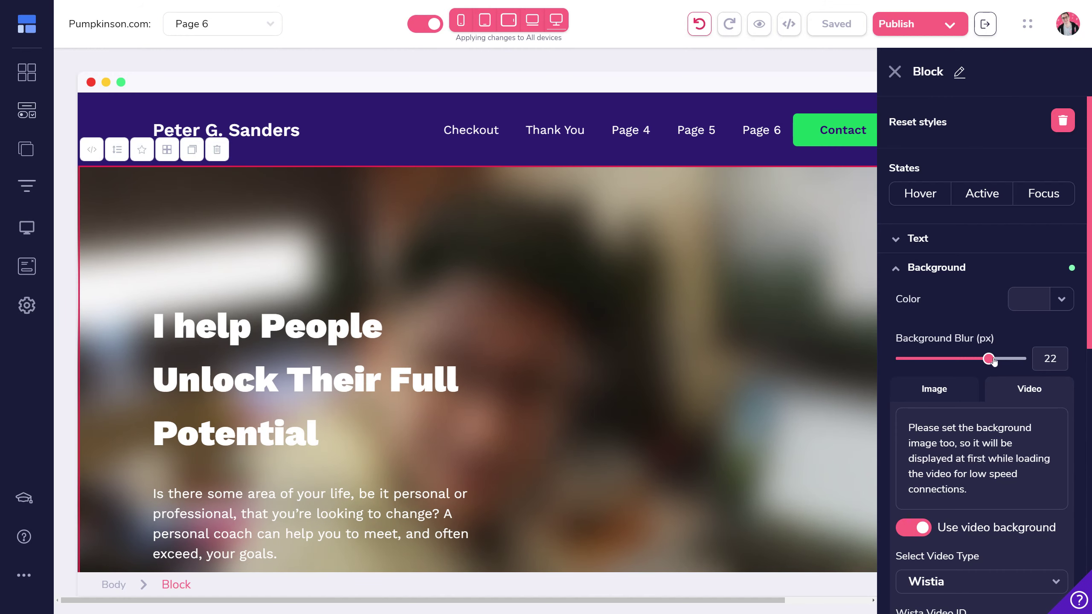
pyautogui.moveTo(988, 358); pyautogui.dragTo(890, 369)
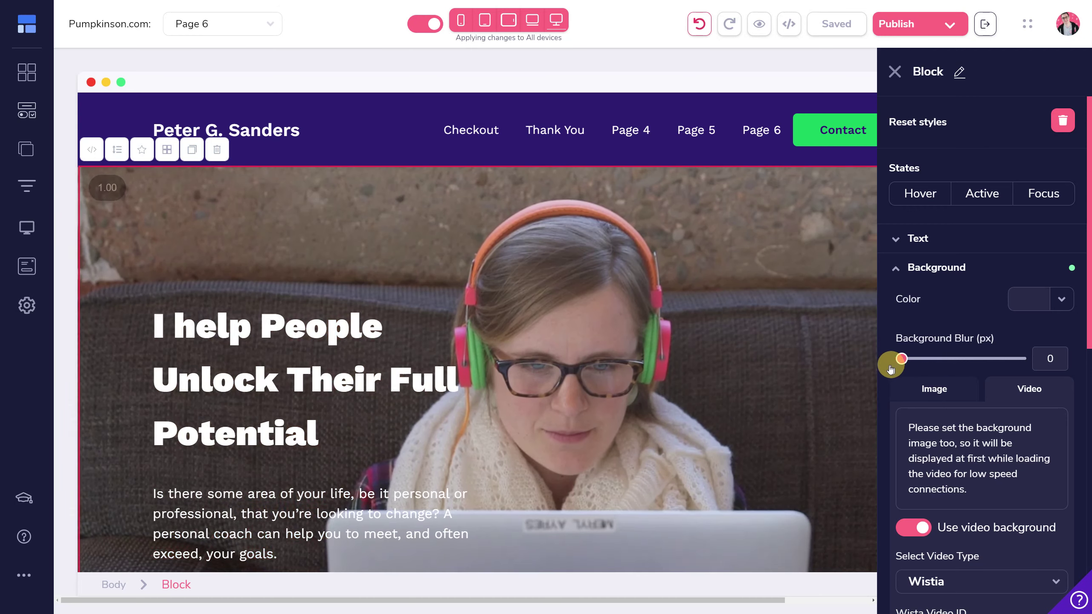
pyautogui.click(913, 527)
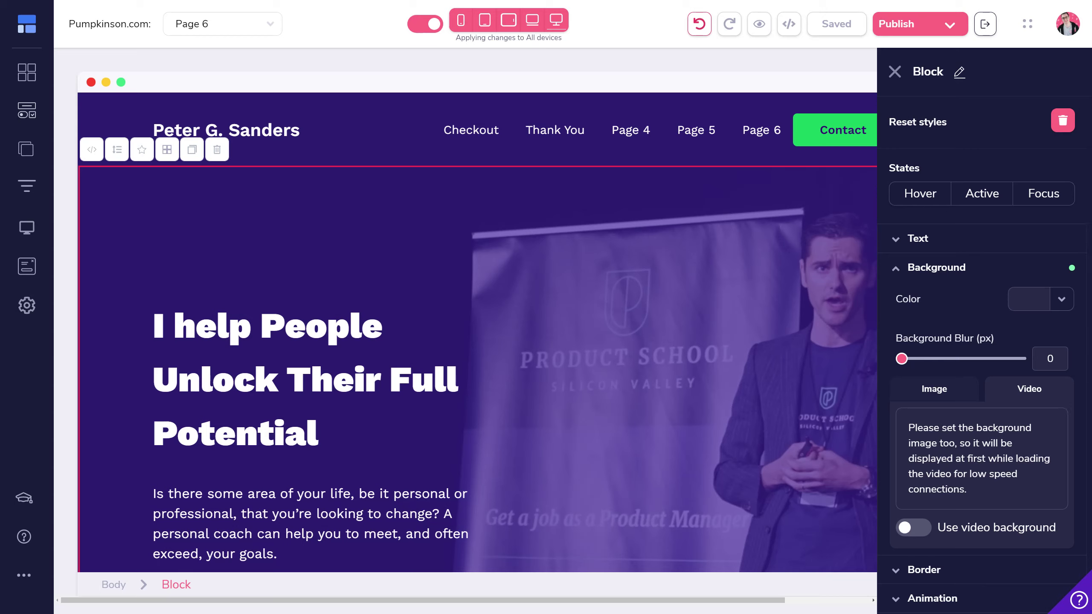
# Color the word "Their" in the hero headline red.
pyautogui.moveTo(379, 382)
pyautogui.mouseDown()
pyautogui.moveTo(303, 382)
pyautogui.moveTo(376, 382)
pyautogui.mouseUp()
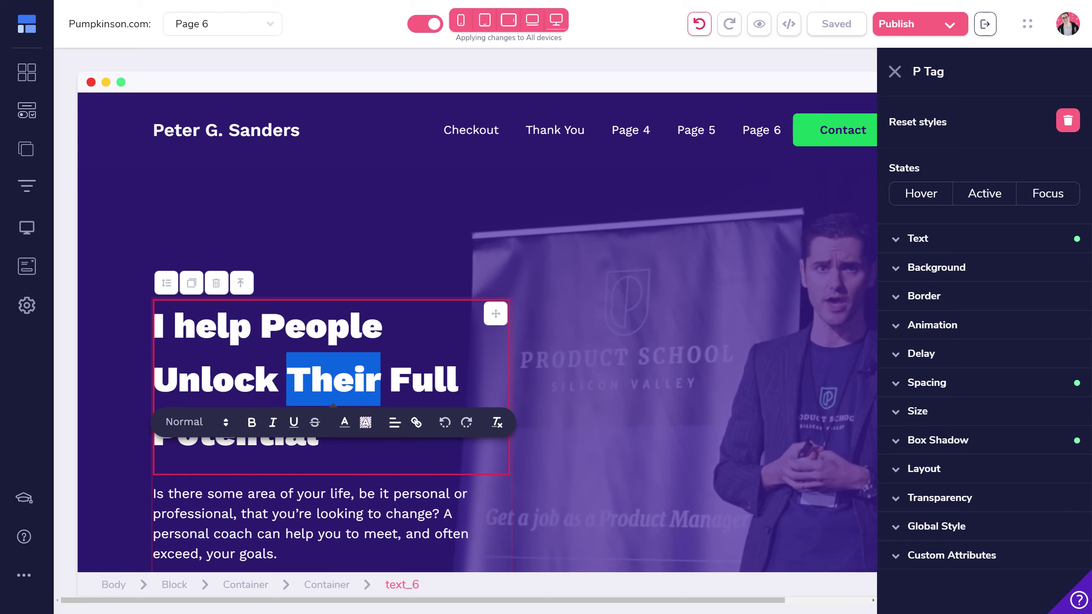
pyautogui.click(344, 422)
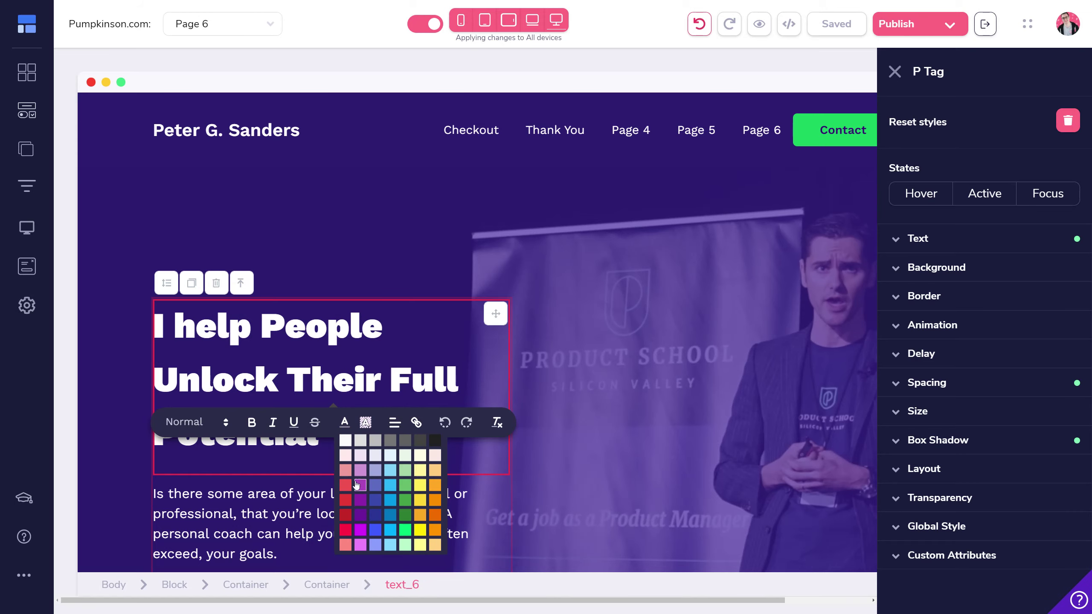
pyautogui.click(346, 499)
pyautogui.click(390, 444)
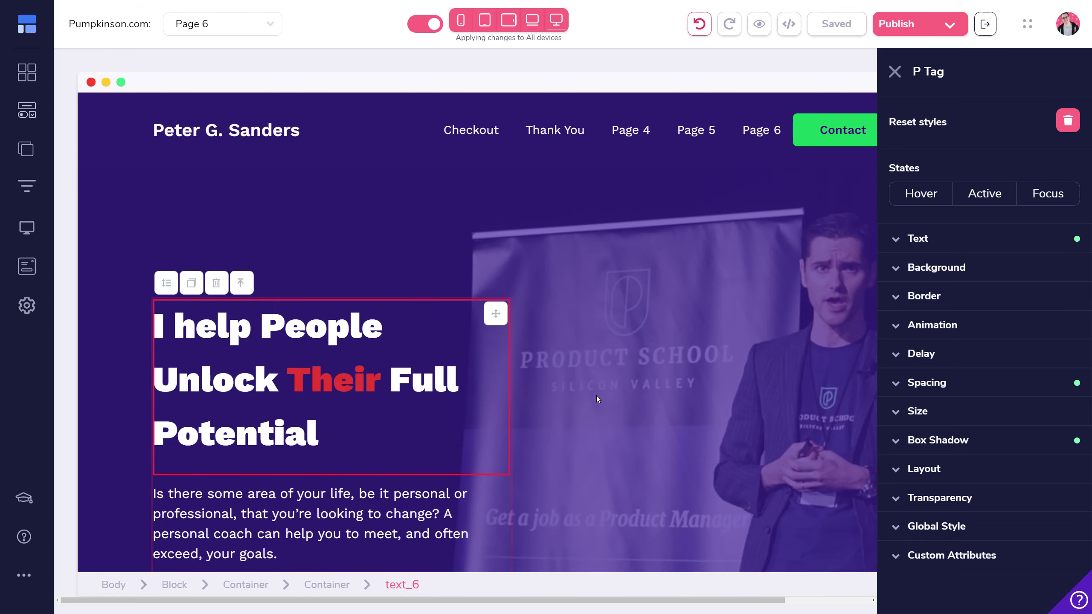
pyautogui.click(490, 388)
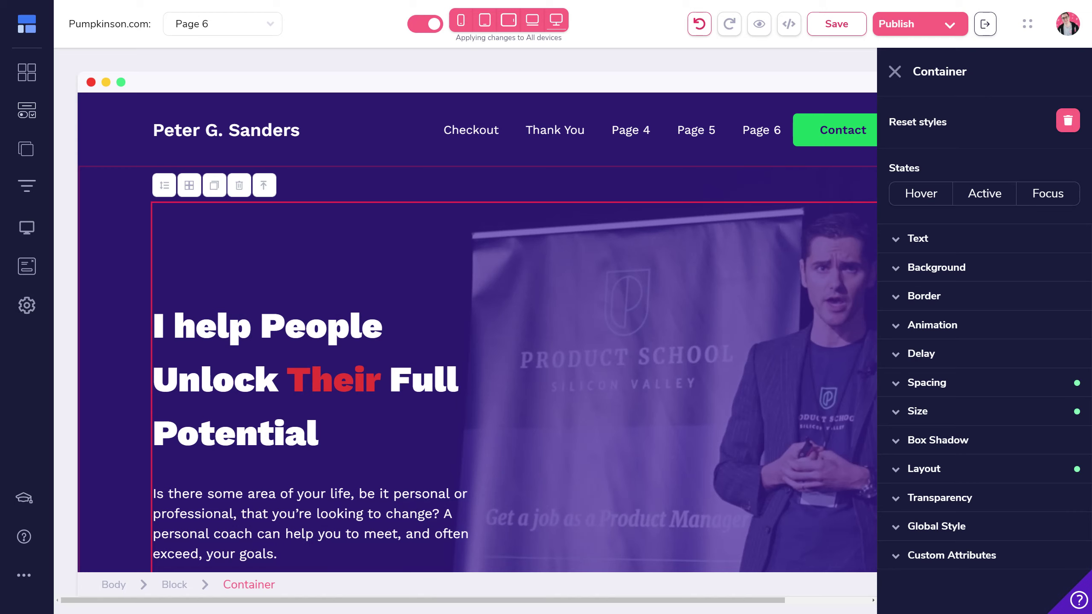
# Clear the formatting from the word "Their" in the hero headline.
pyautogui.moveTo(390, 379); pyautogui.dragTo(280, 383)
pyautogui.click(378, 396)
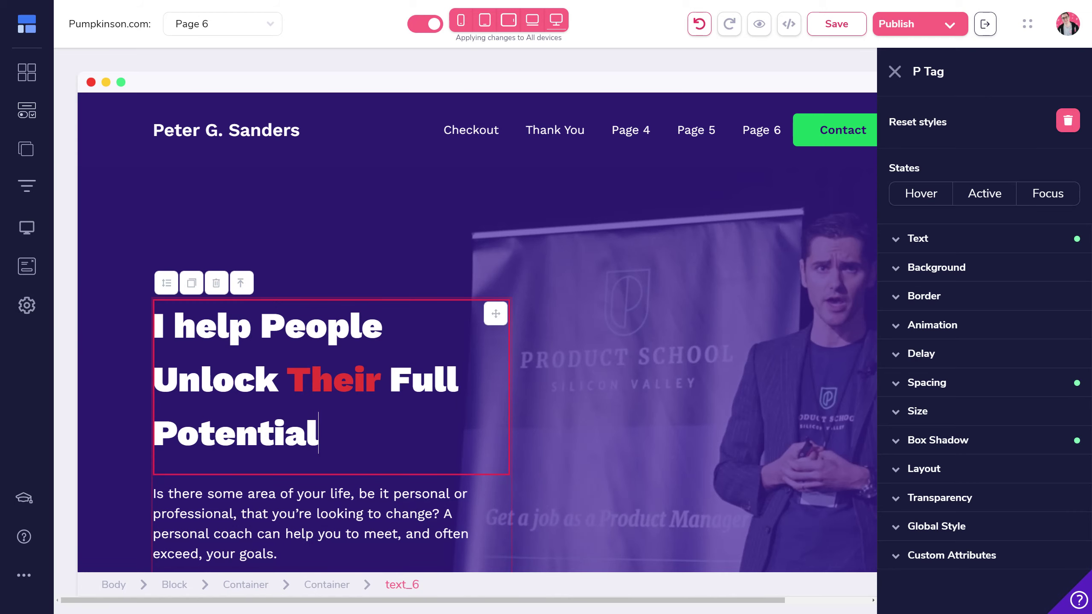
pyautogui.moveTo(378, 396); pyautogui.dragTo(275, 379)
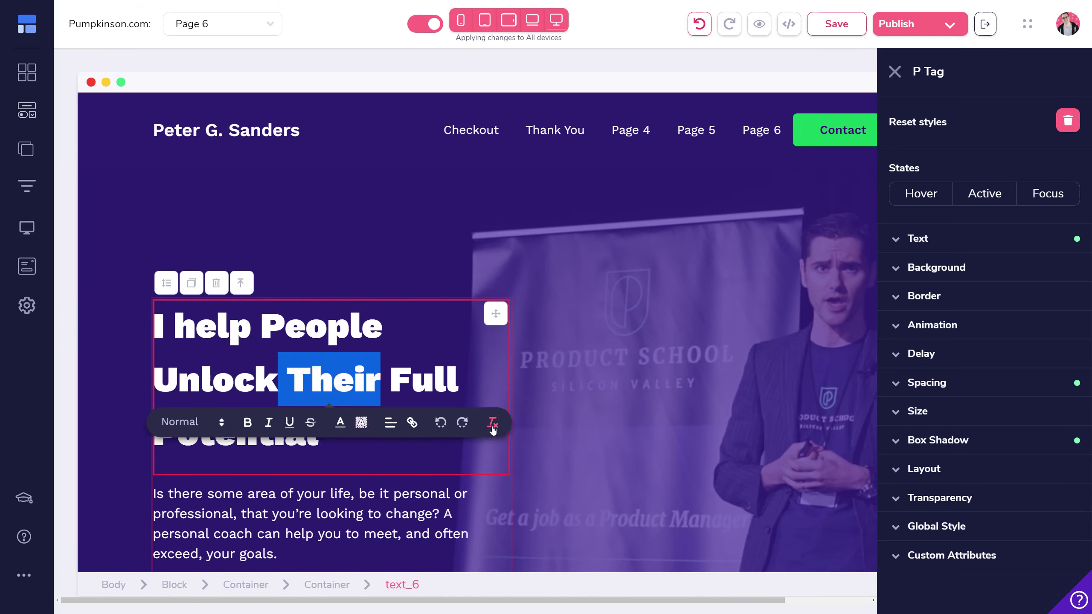
pyautogui.click(492, 423)
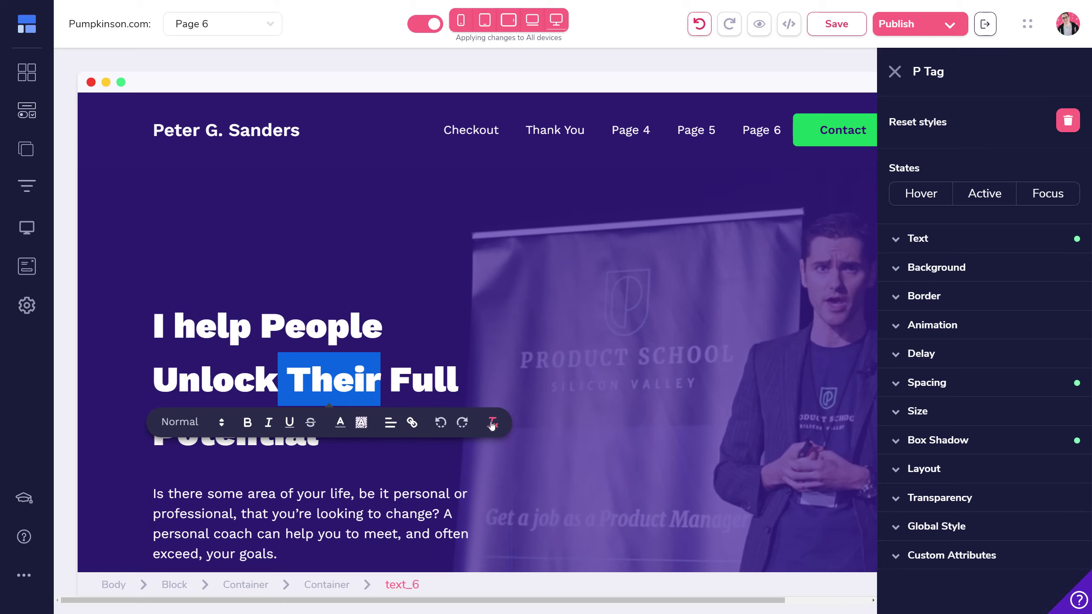
pyautogui.click(588, 412)
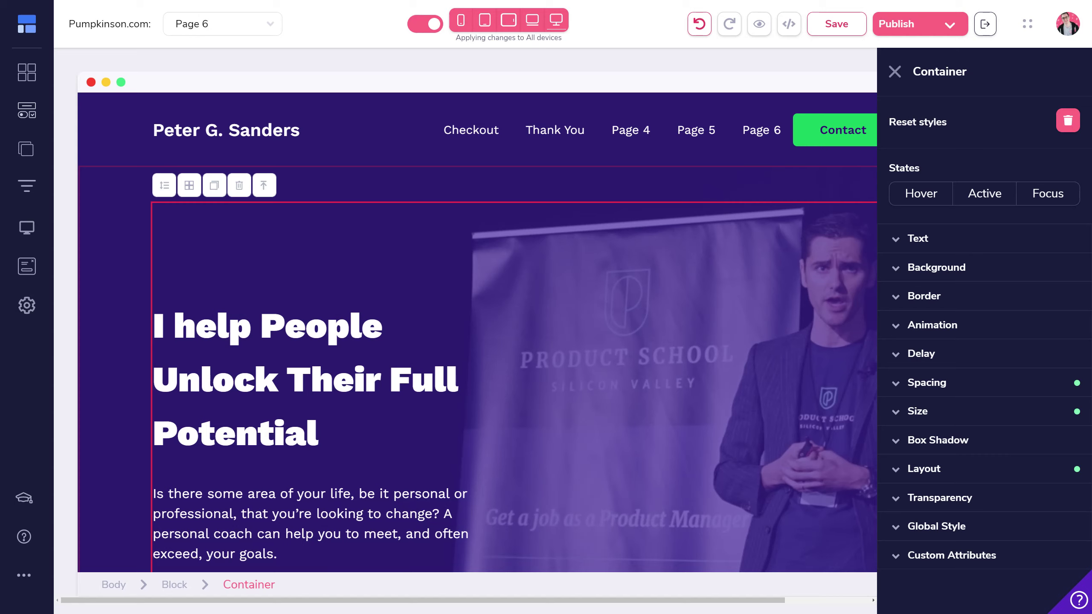
pyautogui.moveTo(380, 378)
pyautogui.mouseDown()
pyautogui.moveTo(280, 378)
pyautogui.moveTo(378, 383)
pyautogui.mouseUp()
pyautogui.click(285, 379)
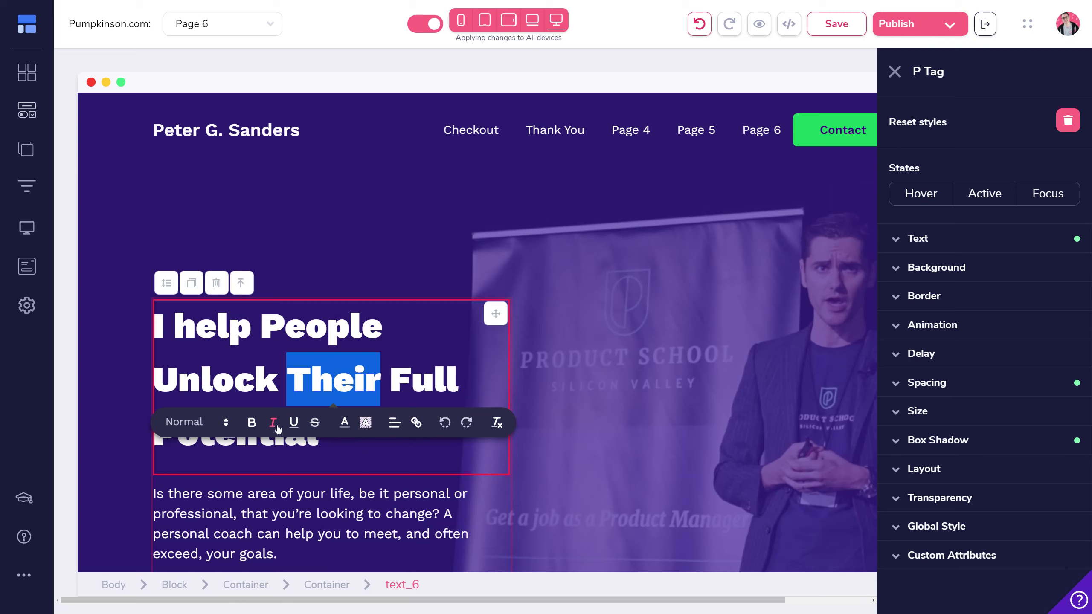
pyautogui.click(599, 376)
pyautogui.click(598, 375)
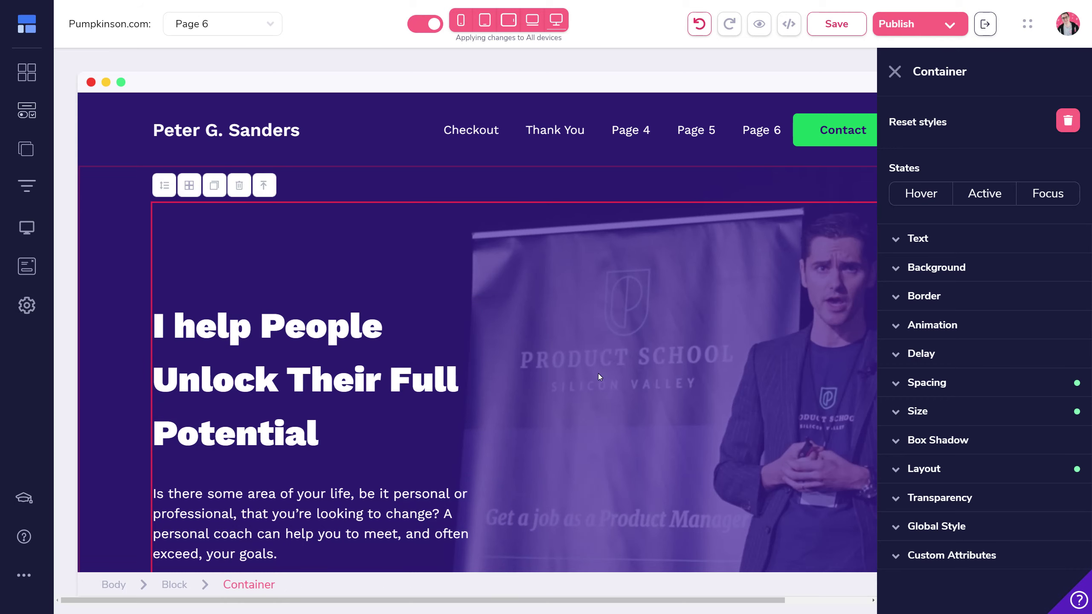
# Add a Countdown element between the hero headline and the paragraph below it.
pyautogui.click(25, 112)
pyautogui.scroll(-15, 108, 349)
pyautogui.scroll(-10, 108, 349)
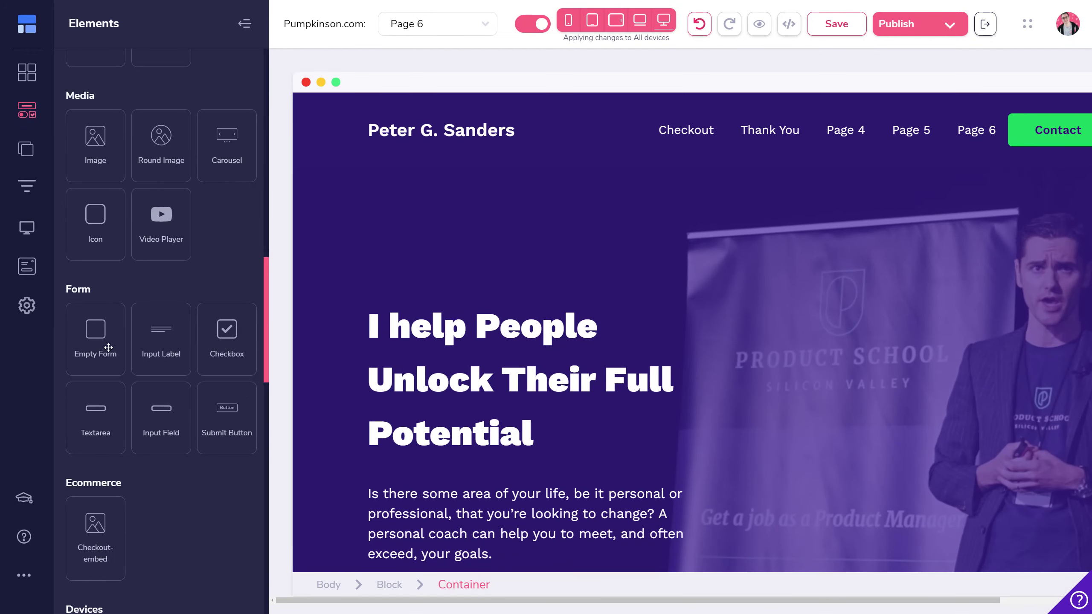
pyautogui.scroll(-6, 122, 354)
pyautogui.scroll(-4, 122, 354)
pyautogui.moveTo(159, 314); pyautogui.dragTo(447, 336)
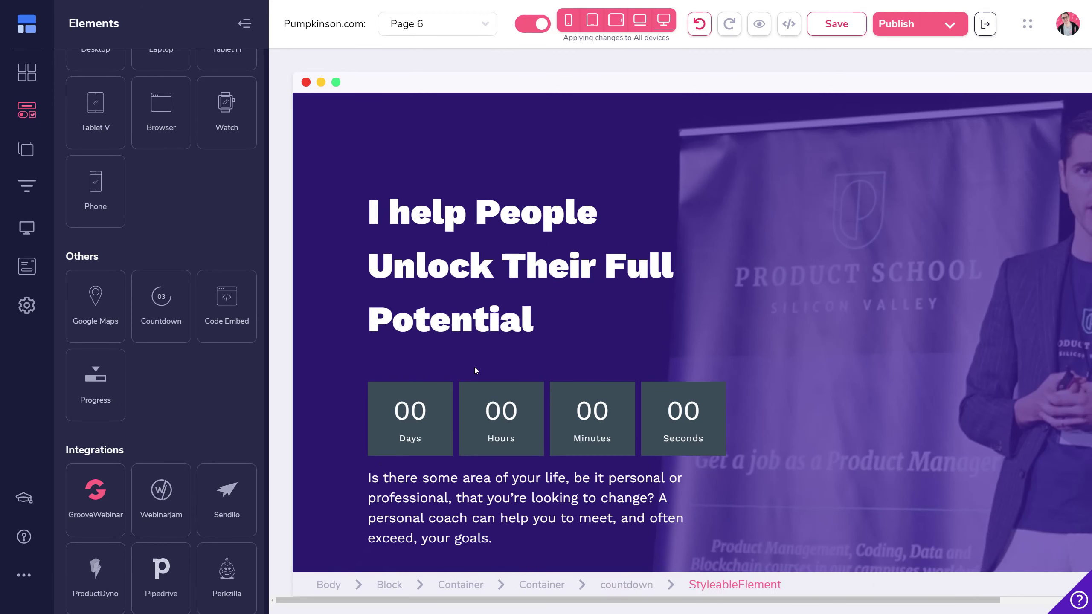
# Set the background color of the countdown's Days box to pink #E43F70.
pyautogui.click(443, 421)
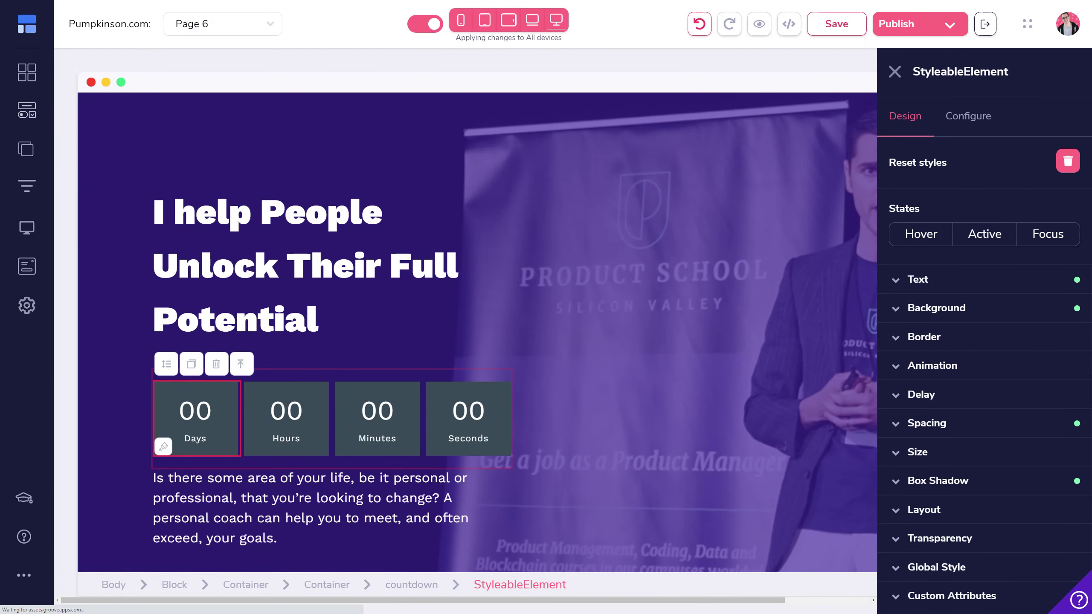
pyautogui.click(976, 316)
pyautogui.click(1059, 339)
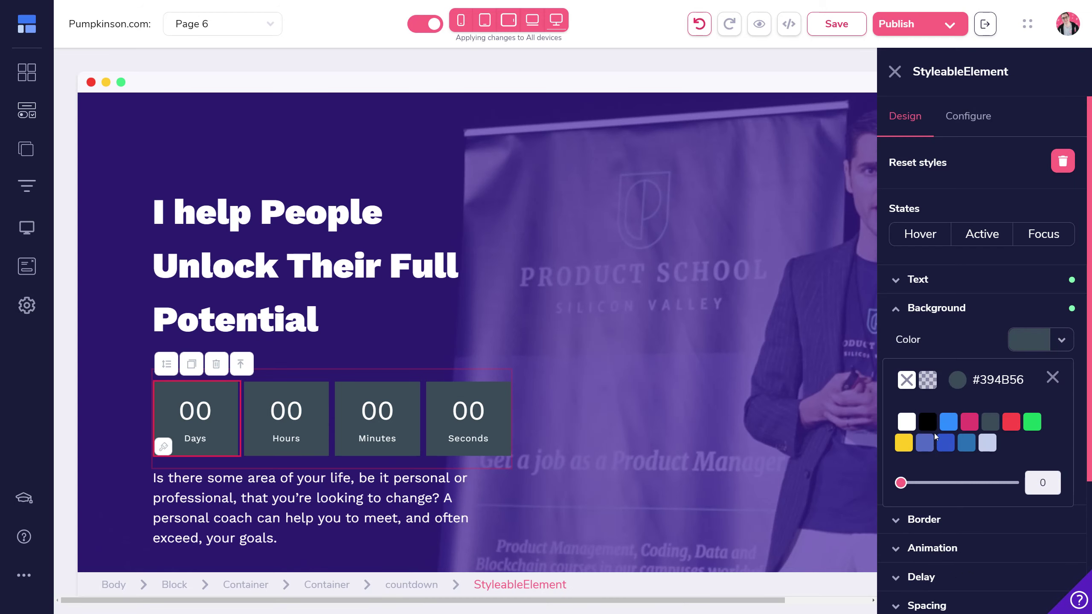
pyautogui.moveTo(967, 427)
pyautogui.click(968, 490)
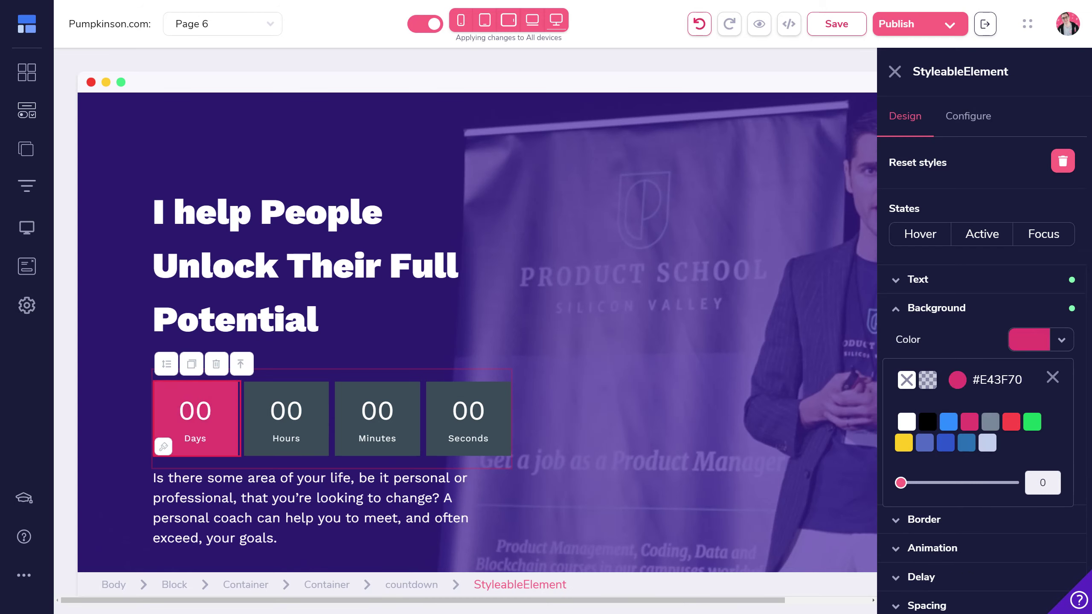
pyautogui.click(1052, 377)
# Enlarge the number in the countdown's Days box to a text size of about 58.
pyautogui.click(1026, 308)
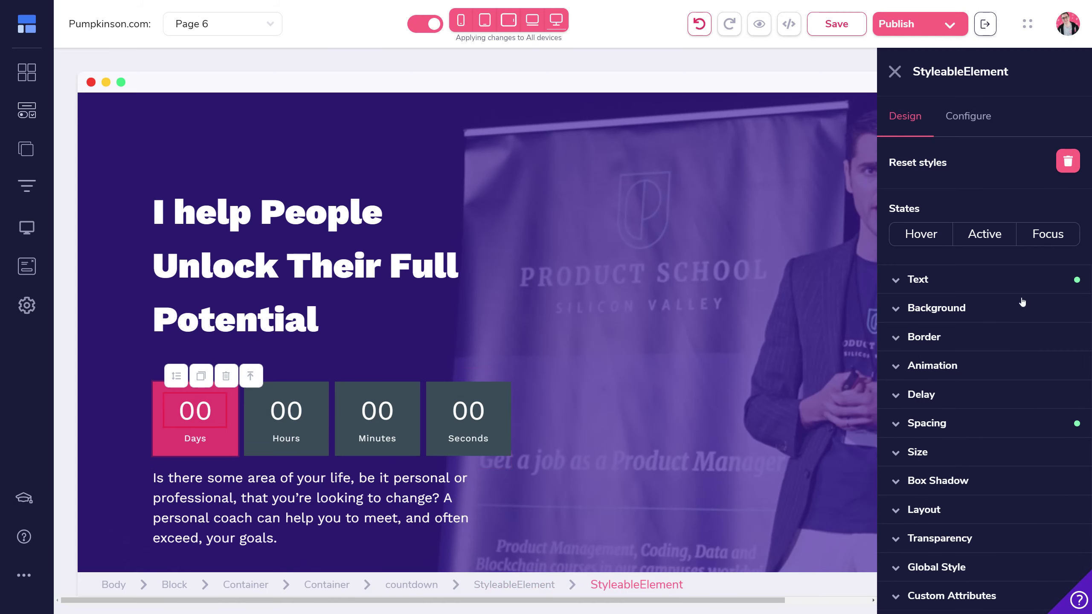
pyautogui.click(947, 285)
pyautogui.moveTo(937, 386); pyautogui.dragTo(971, 390)
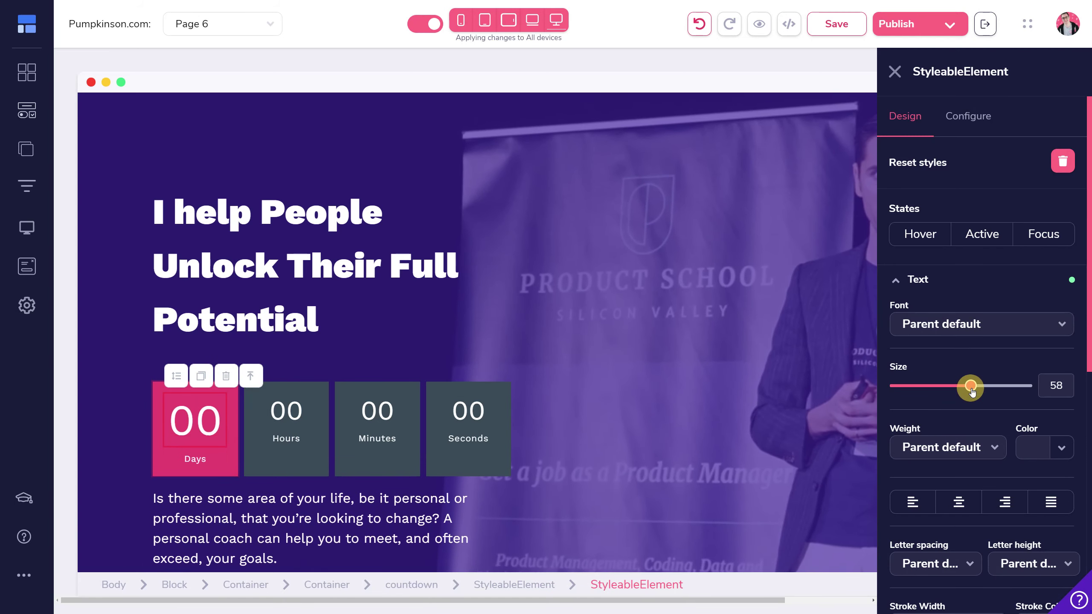
# Round the border corners of the countdown's Days box.
pyautogui.click(241, 463)
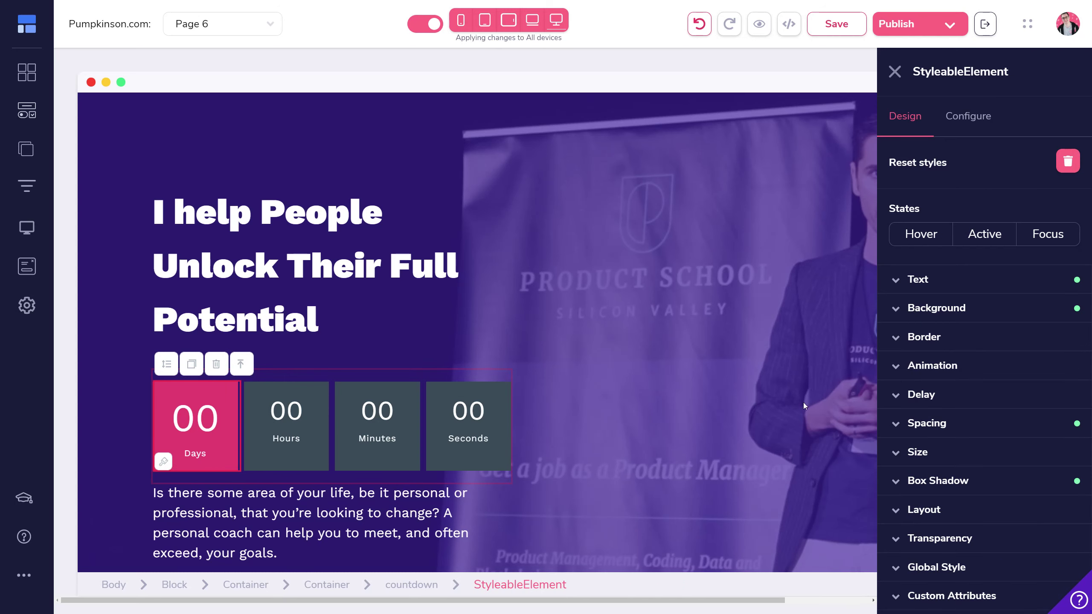
pyautogui.click(945, 342)
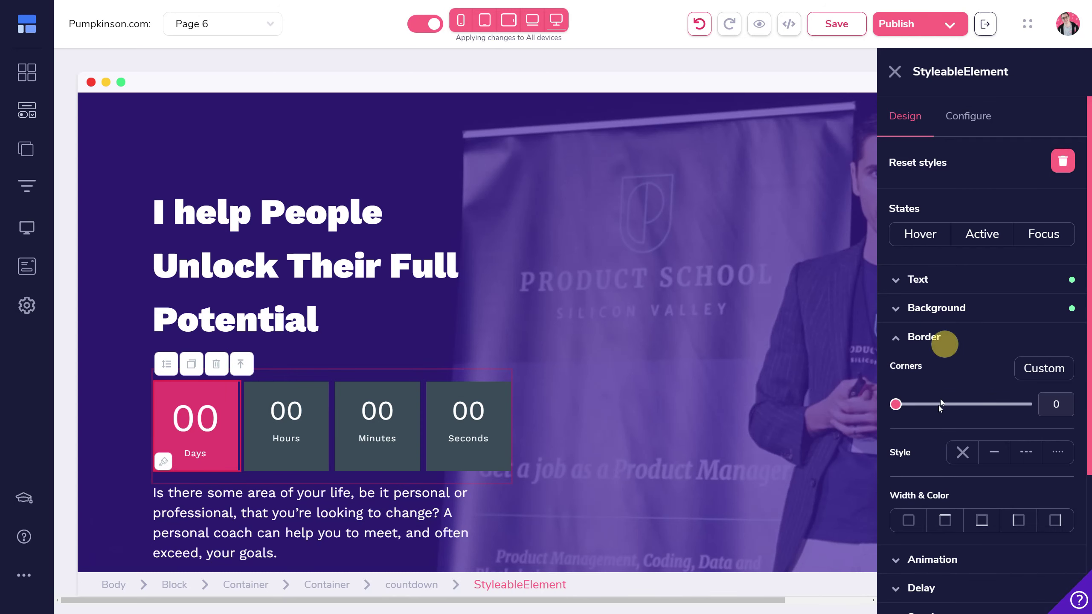
pyautogui.moveTo(895, 404); pyautogui.dragTo(1004, 404)
pyautogui.click(607, 424)
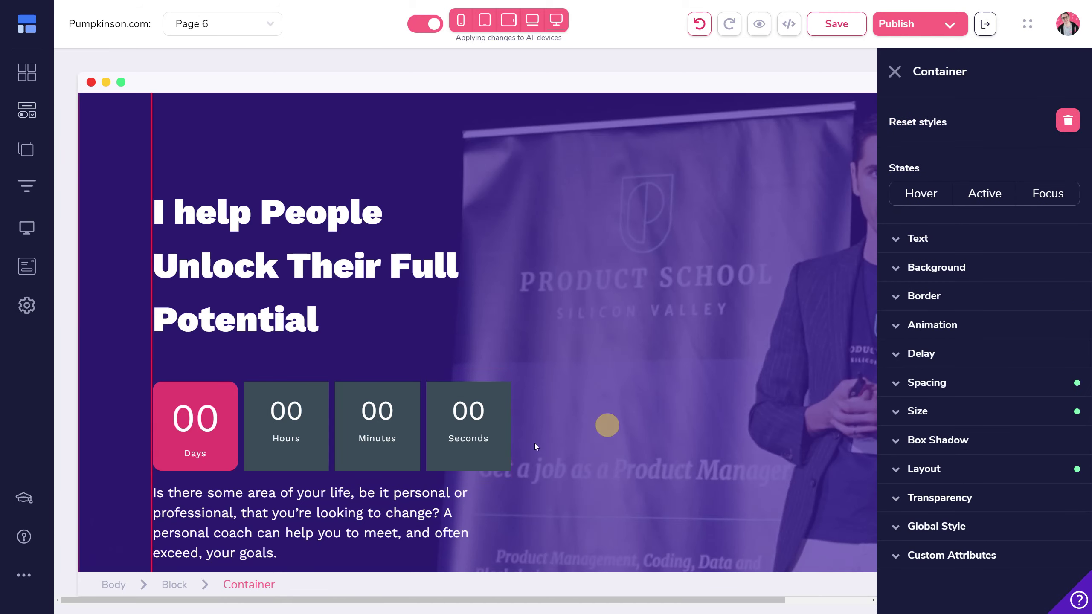
pyautogui.click(255, 387)
pyautogui.click(360, 391)
pyautogui.click(456, 395)
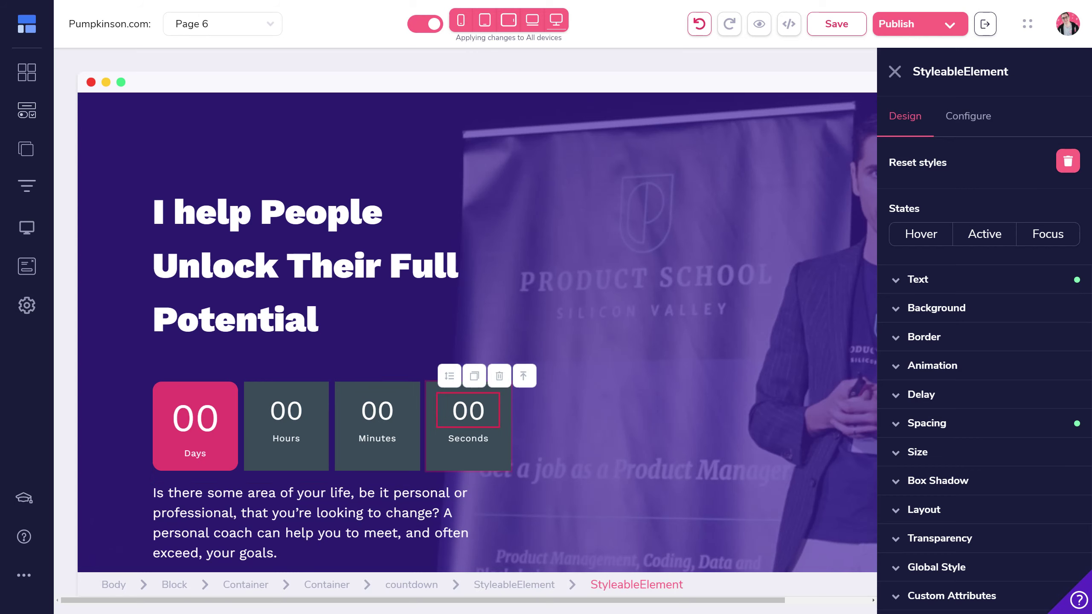
pyautogui.click(258, 402)
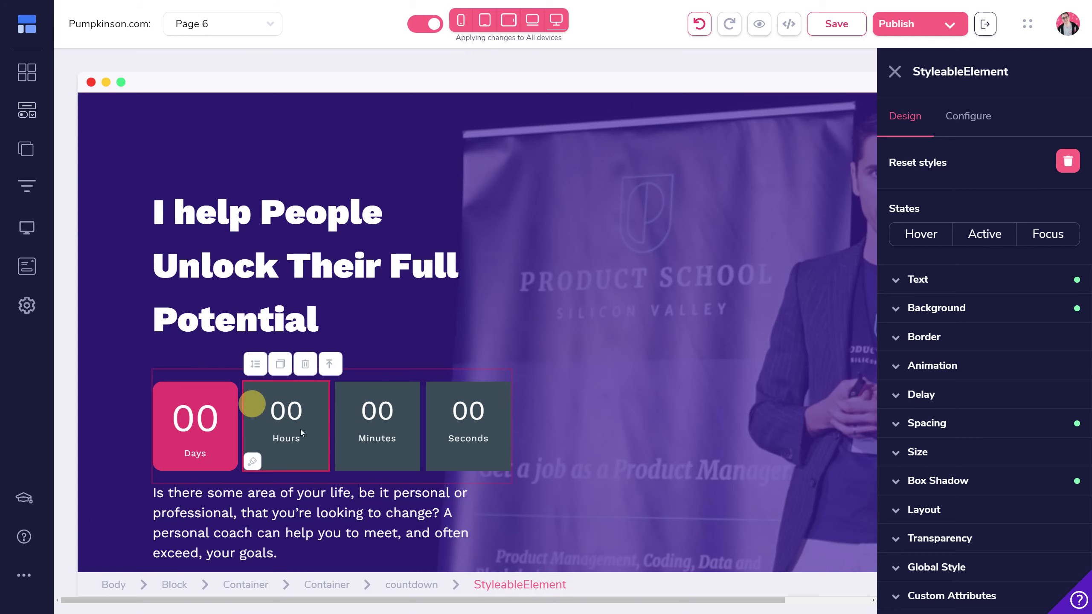
pyautogui.click(369, 456)
pyautogui.click(450, 461)
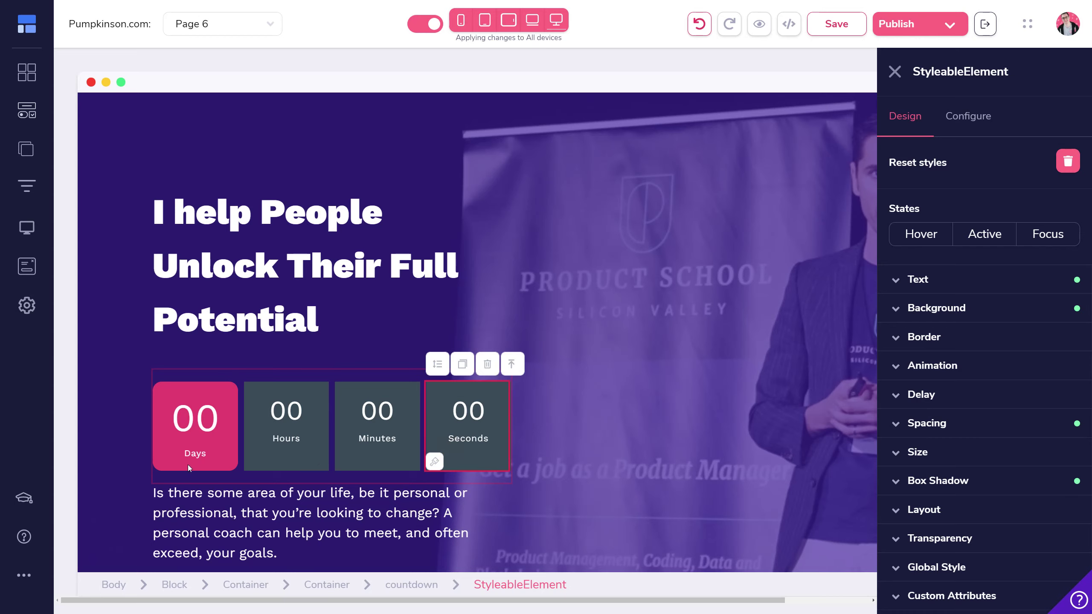
# Copy the Days box's styles and paste them onto the Hours, Minutes and Seconds boxes.
pyautogui.click(176, 462)
pyautogui.click(163, 461)
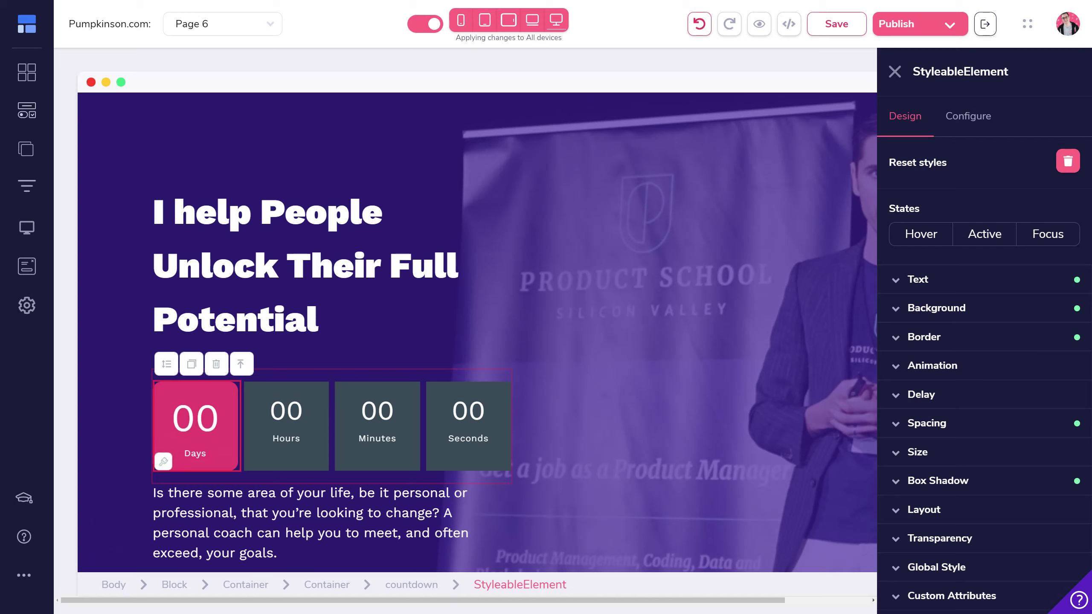
pyautogui.click(266, 465)
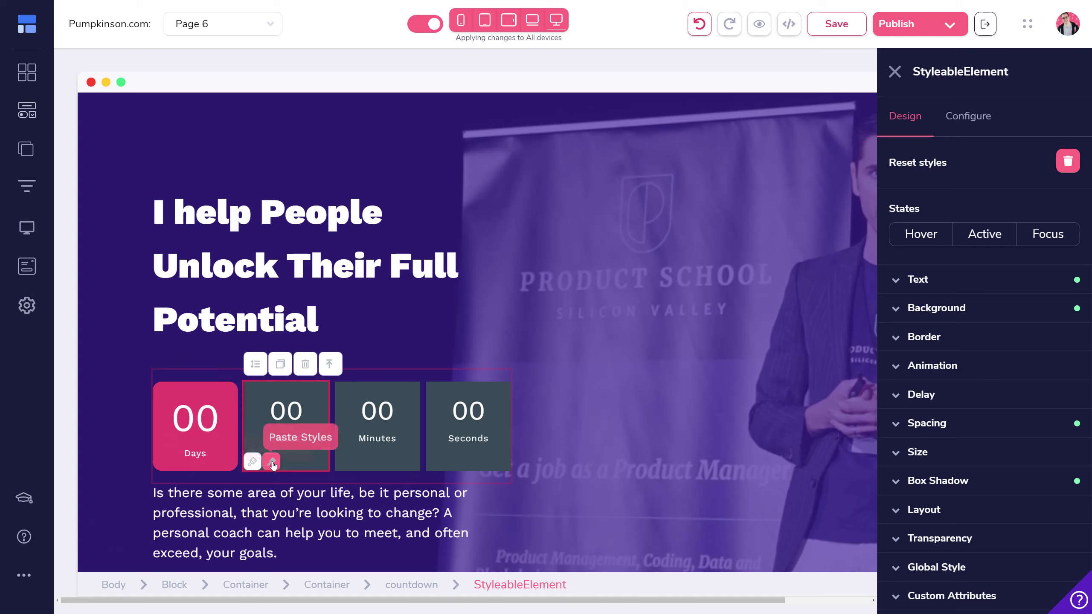
pyautogui.click(272, 464)
pyautogui.click(353, 455)
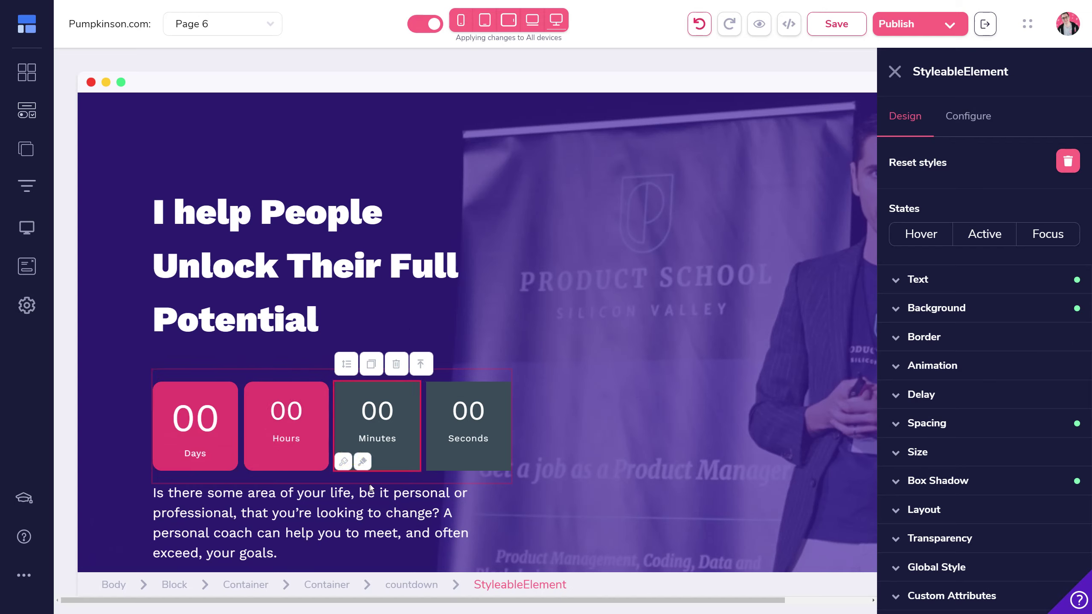
pyautogui.click(362, 462)
pyautogui.click(463, 461)
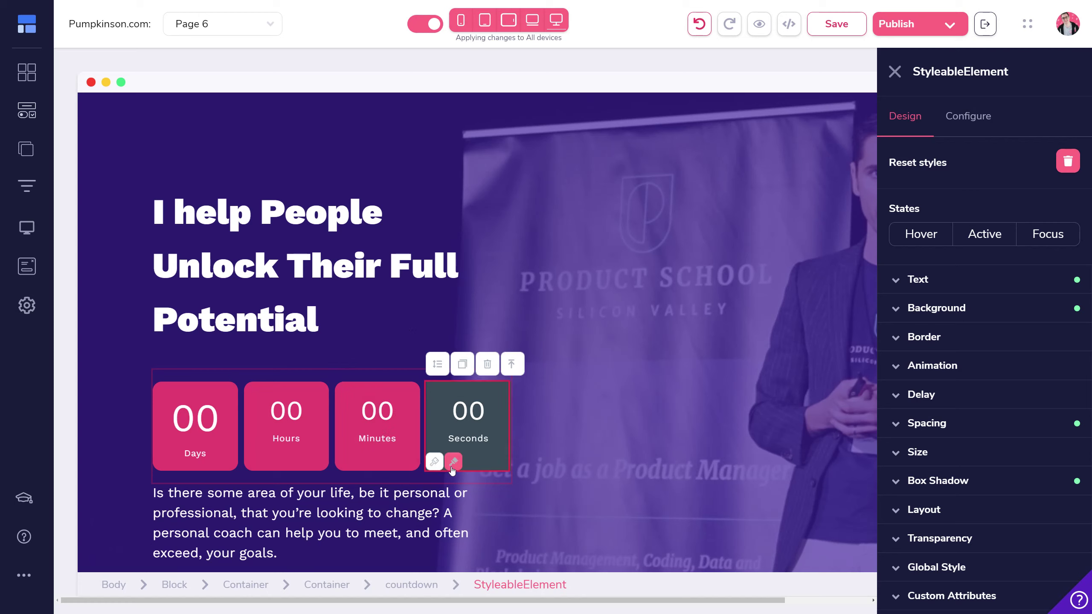
pyautogui.click(449, 461)
# Enlarge the numbers in the countdown's Hours, Minutes and Seconds boxes to text sizes 54, 52 and 50 respectively.
pyautogui.click(280, 416)
pyautogui.click(923, 284)
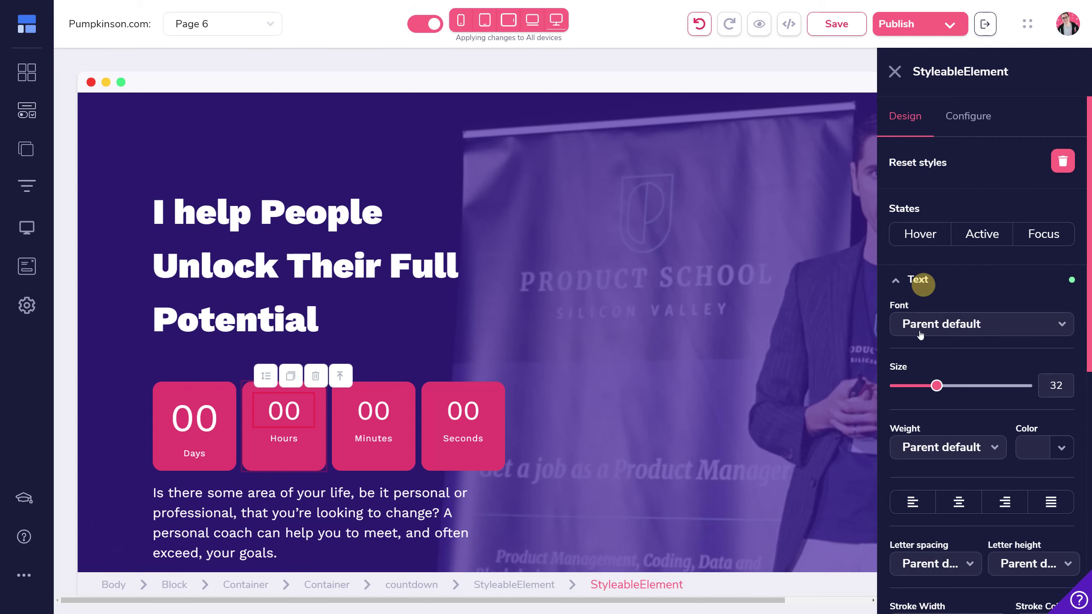
pyautogui.moveTo(936, 386); pyautogui.dragTo(966, 388)
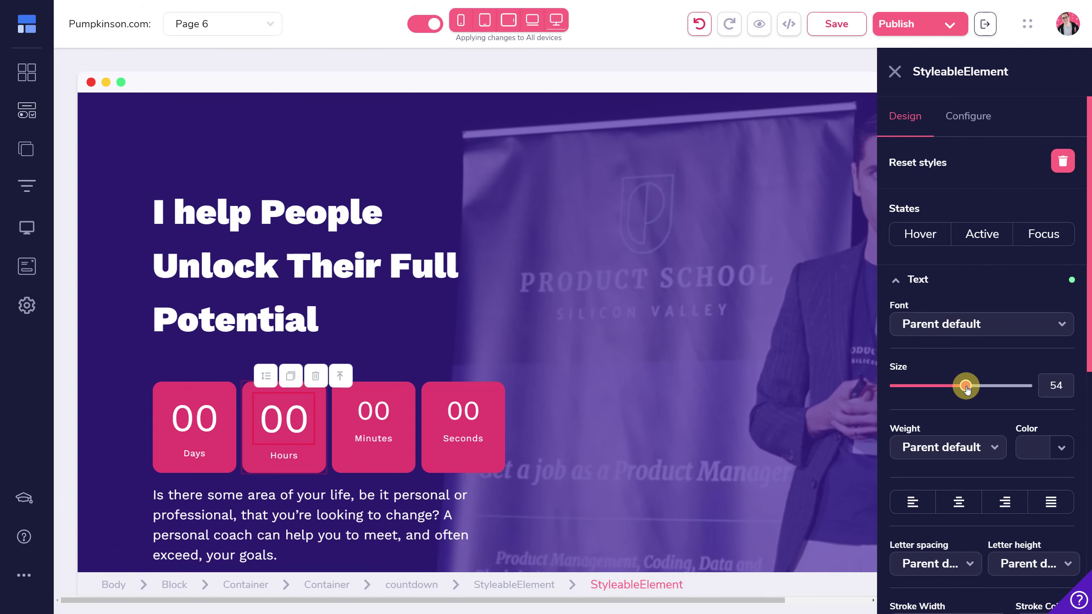
pyautogui.click(400, 403)
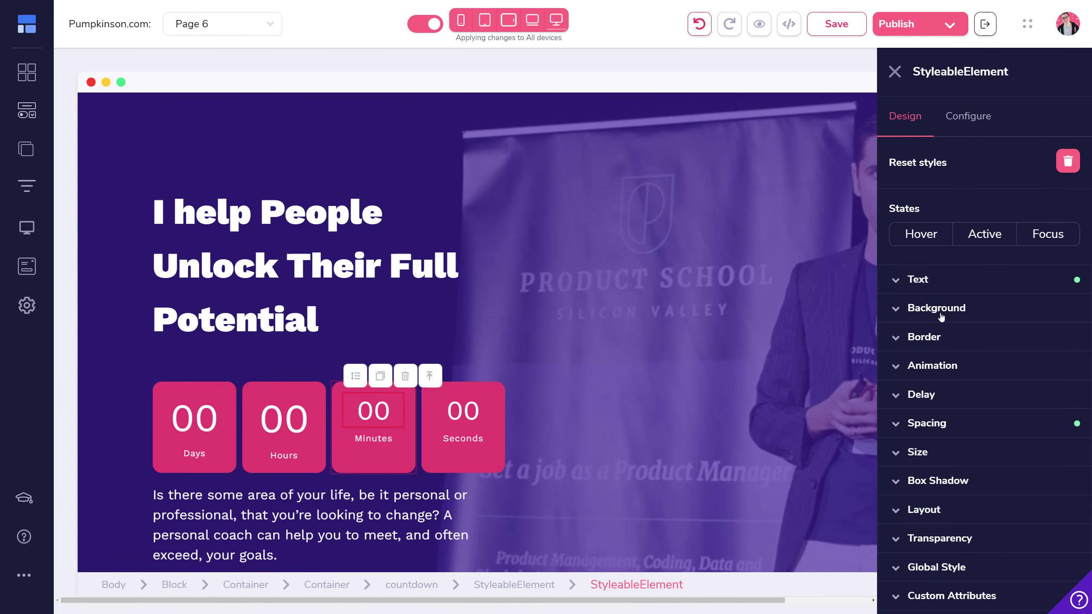
pyautogui.click(939, 286)
pyautogui.moveTo(937, 386); pyautogui.dragTo(965, 390)
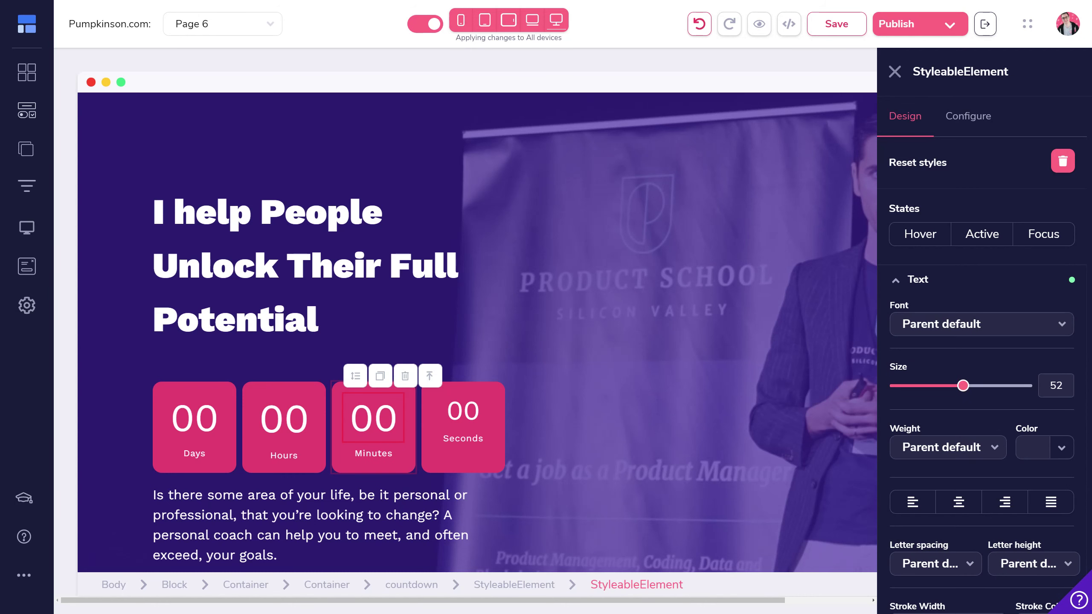
pyautogui.click(463, 411)
pyautogui.click(929, 286)
pyautogui.moveTo(939, 386); pyautogui.dragTo(960, 387)
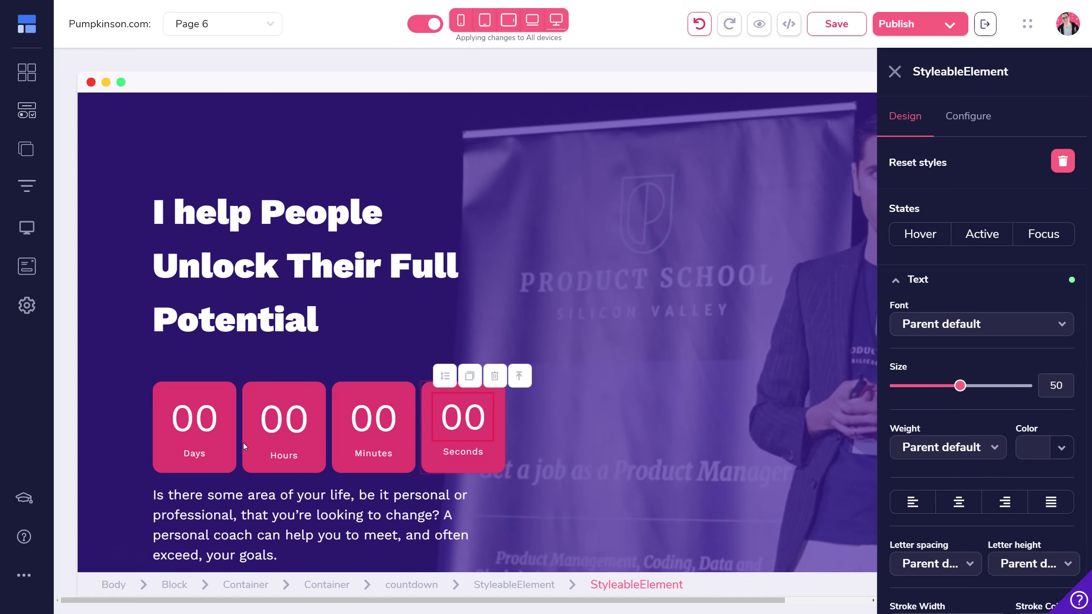
pyautogui.click(644, 437)
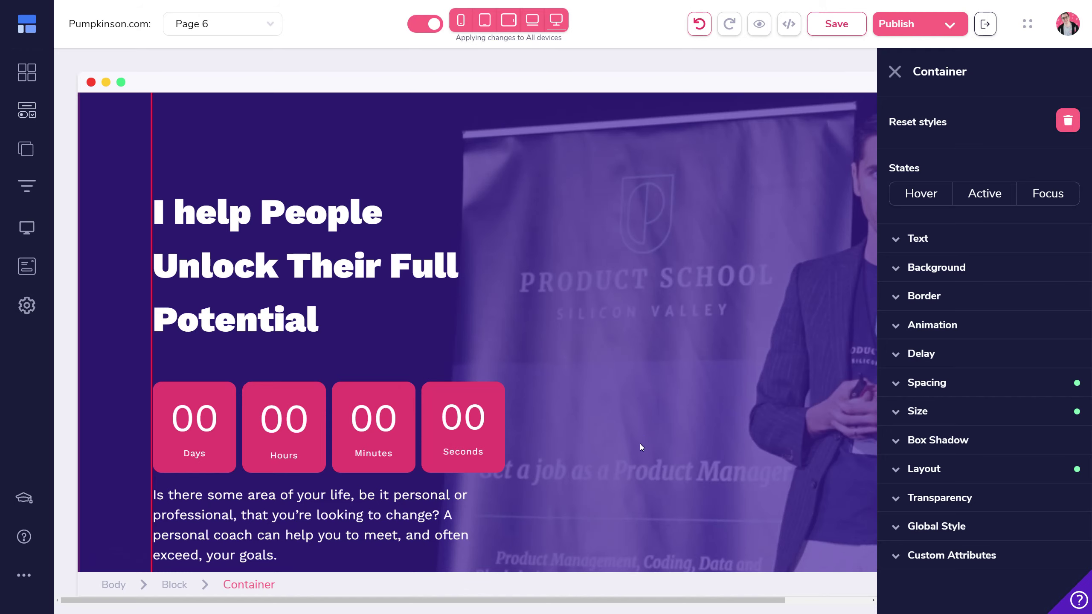
pyautogui.click(894, 71)
pyautogui.click(156, 184)
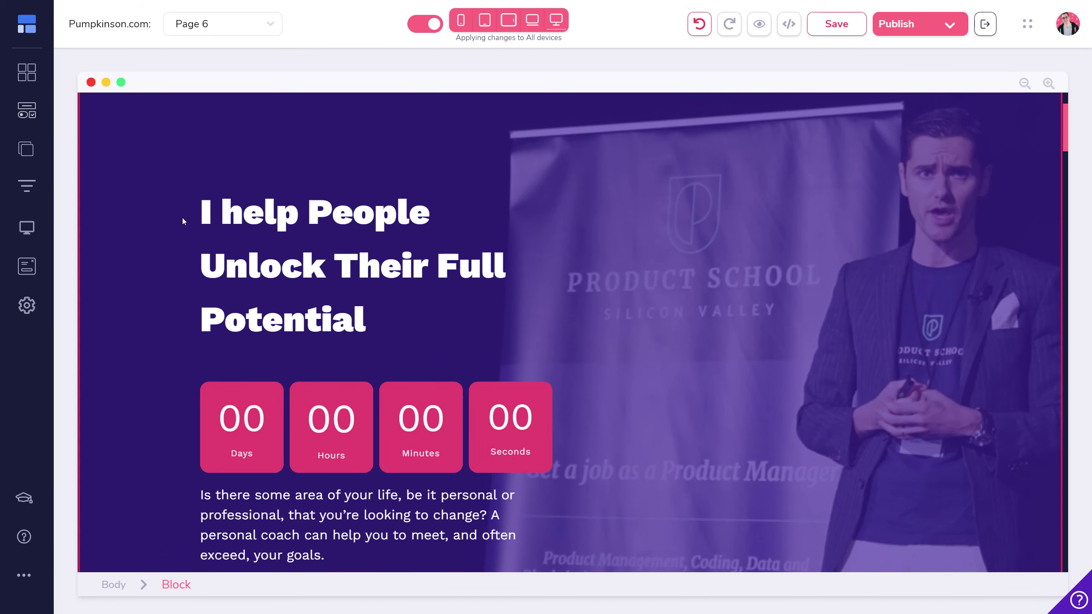
pyautogui.click(594, 231)
pyautogui.click(533, 219)
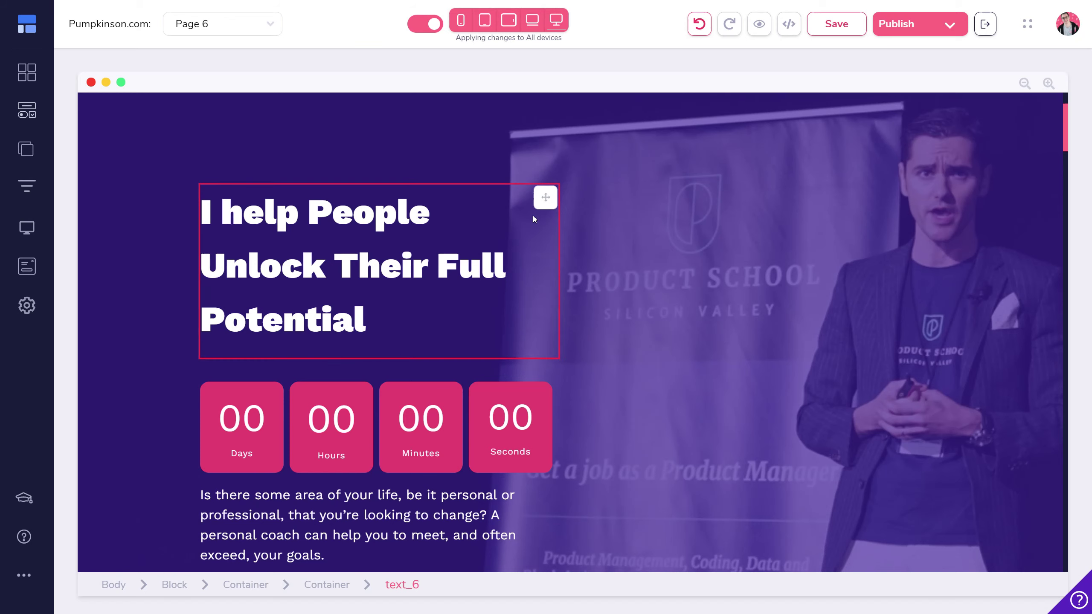
pyautogui.click(647, 262)
pyautogui.click(96, 231)
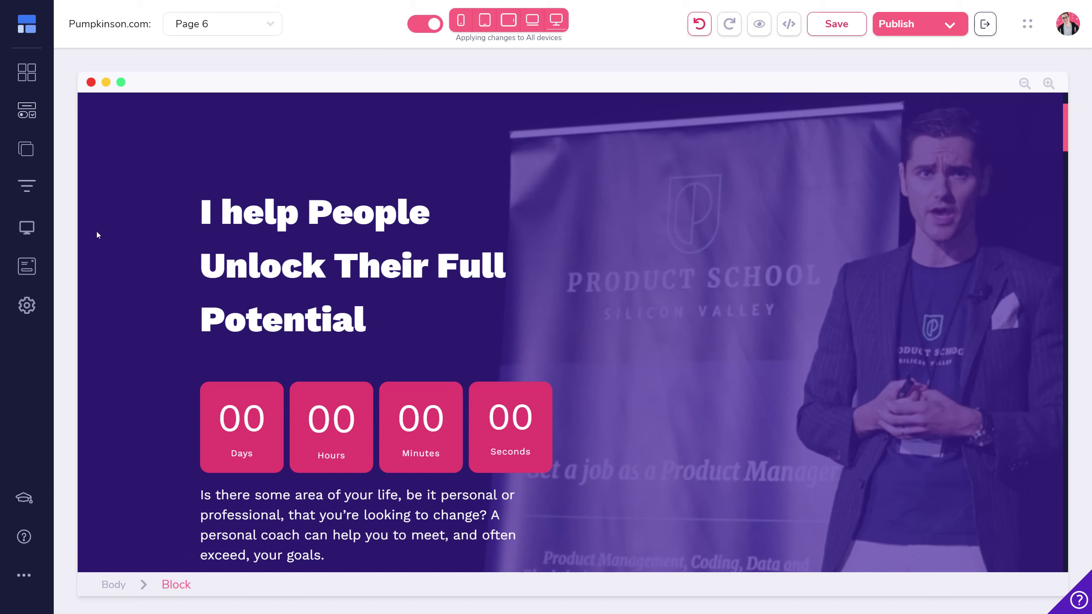
# Open the settings of Page 6 and enable the Exit page by confirmation option.
pyautogui.click(27, 151)
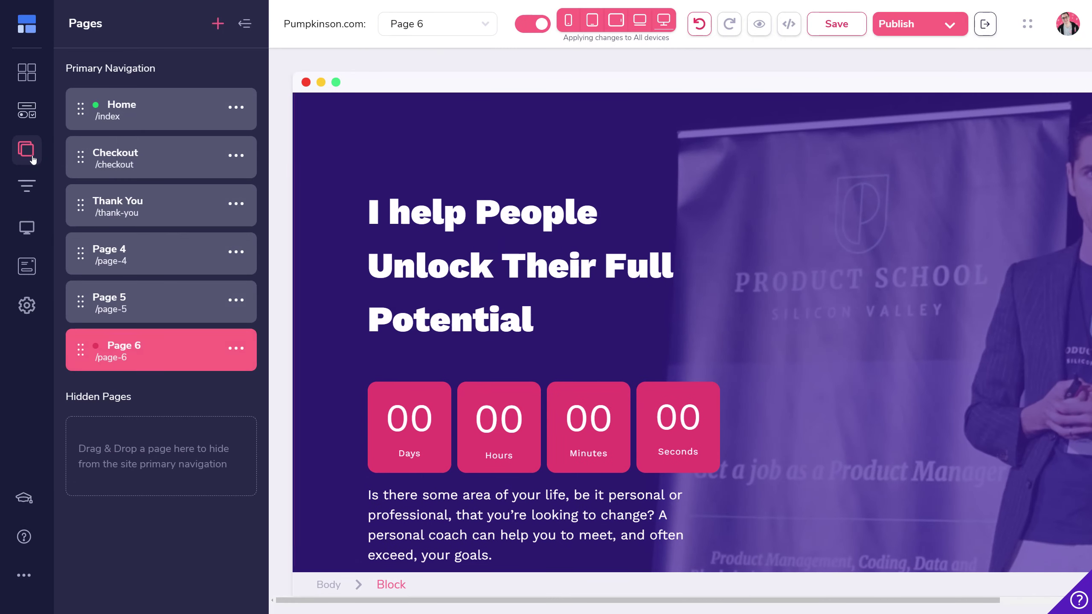
pyautogui.click(236, 349)
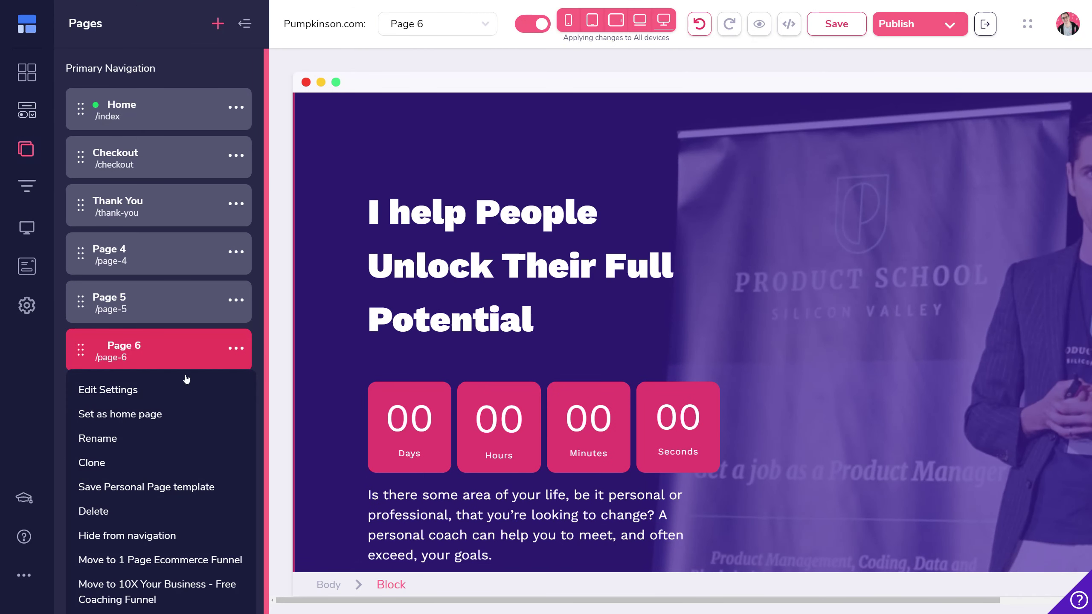
pyautogui.click(133, 394)
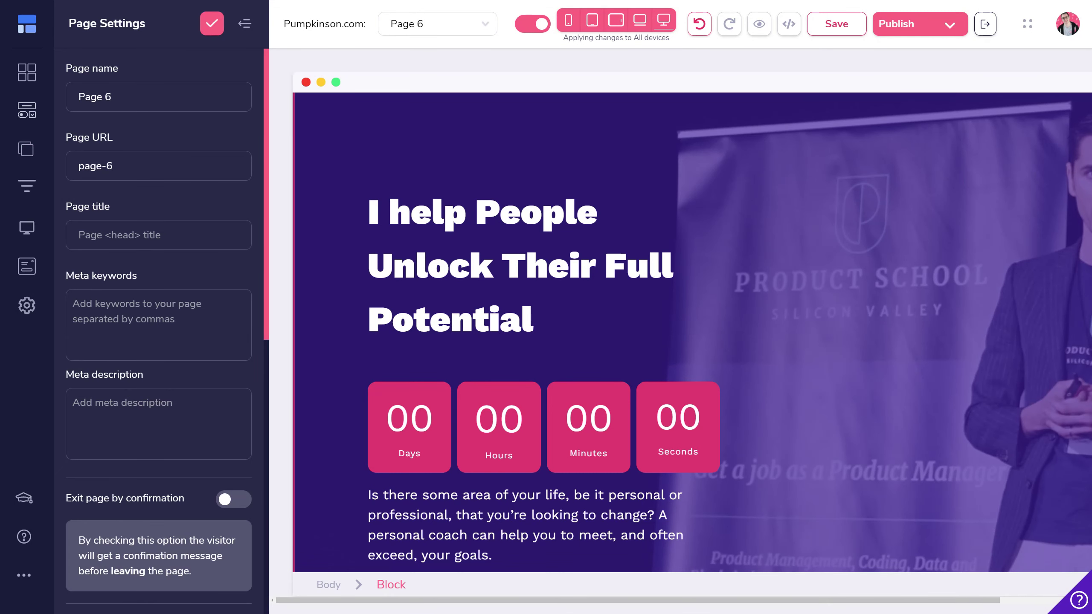
pyautogui.moveTo(71, 499); pyautogui.dragTo(189, 501)
pyautogui.scroll(-5, 233, 501)
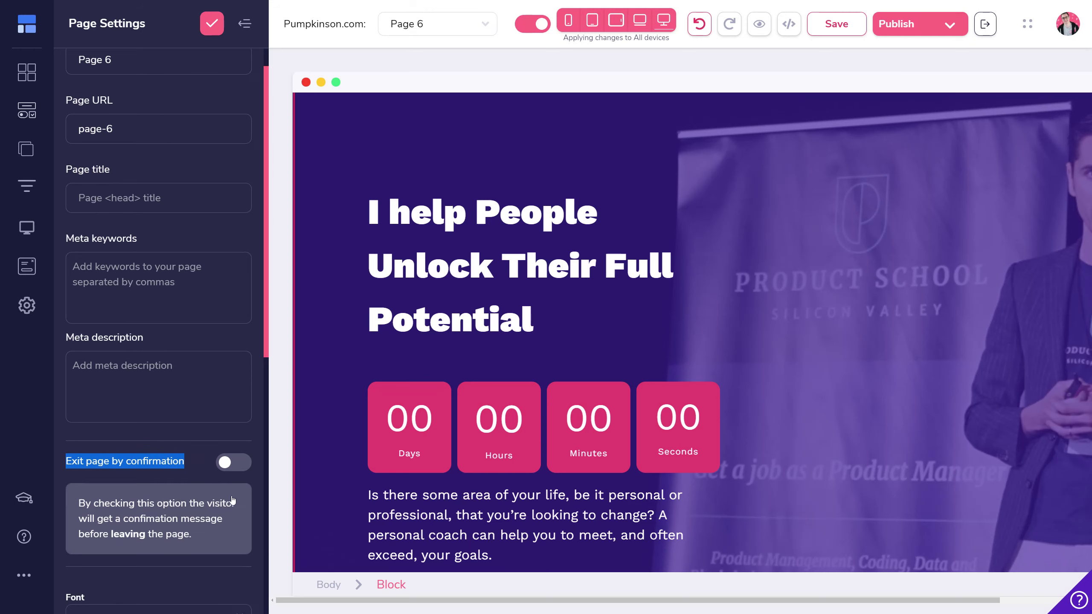
pyautogui.click(227, 274)
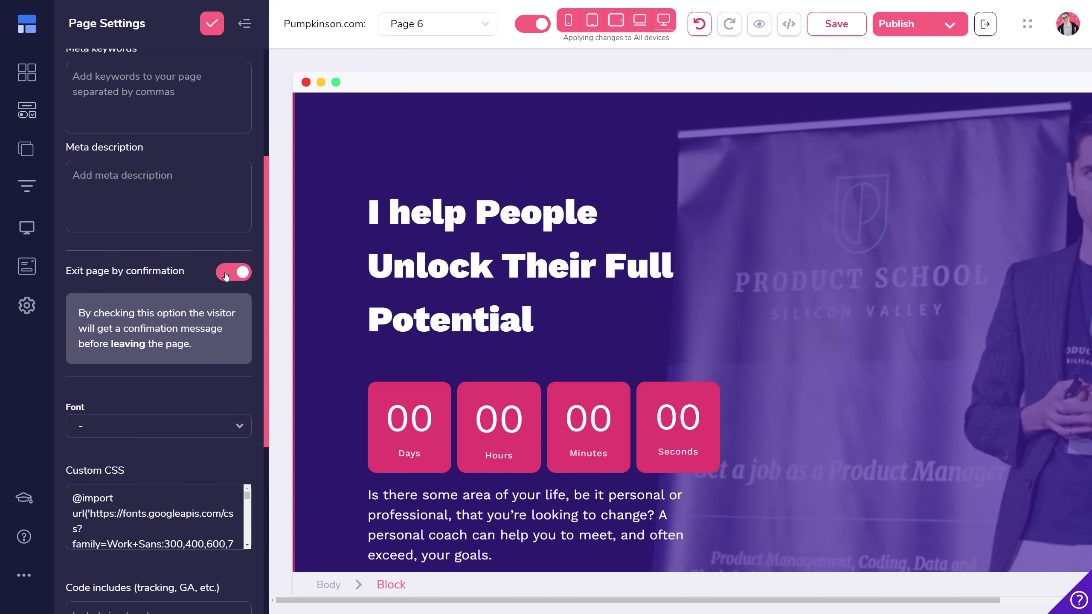
pyautogui.moveTo(103, 329); pyautogui.dragTo(229, 331)
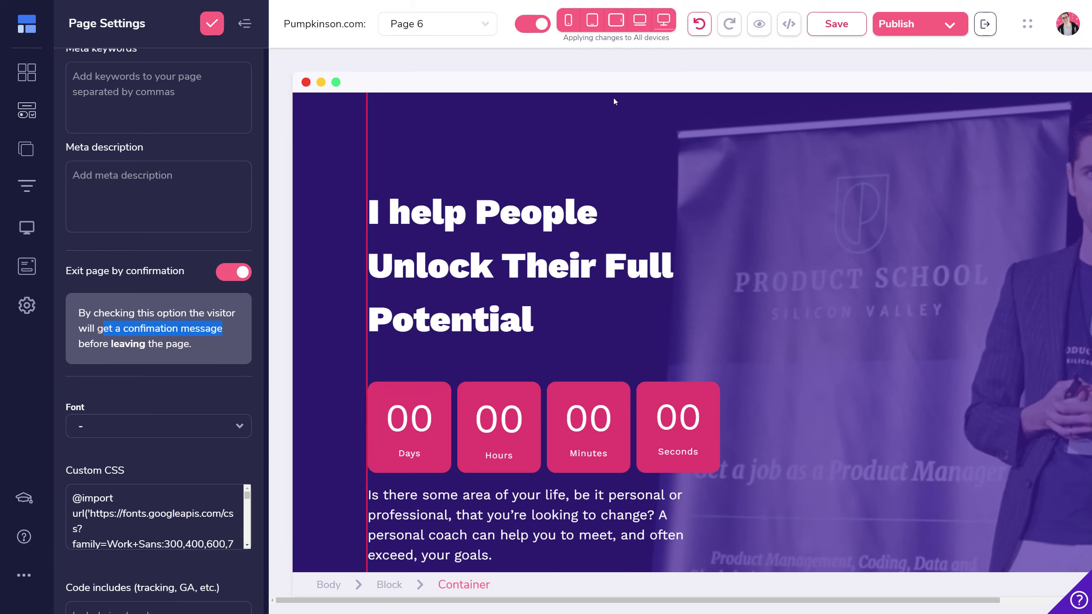
pyautogui.click(187, 274)
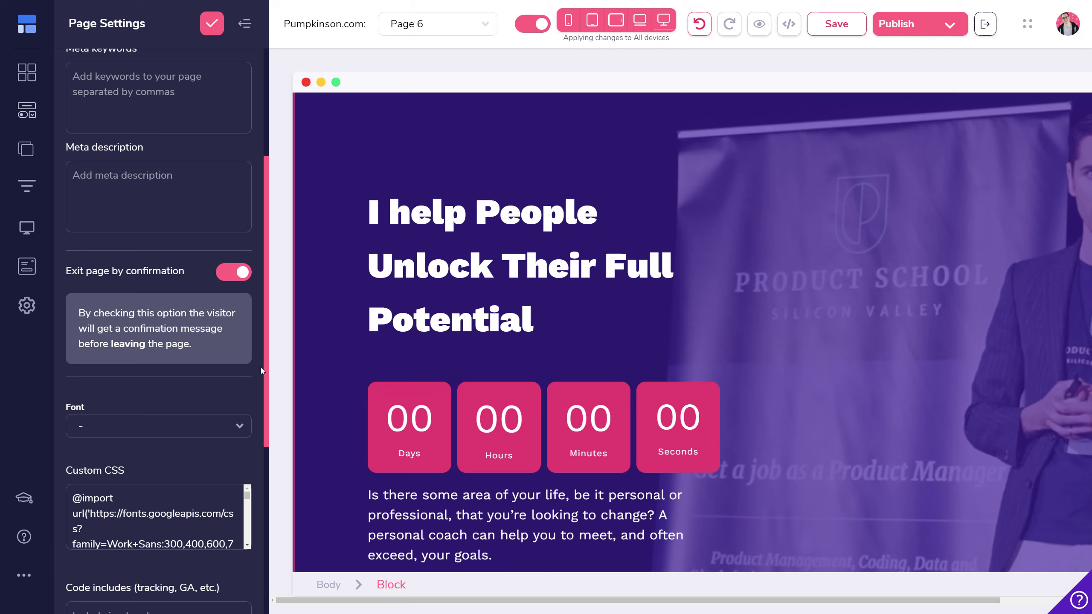
# Disable the Exit page by confirmation option and close the page settings and pages list.
pyautogui.click(230, 276)
pyautogui.click(230, 280)
pyautogui.click(234, 272)
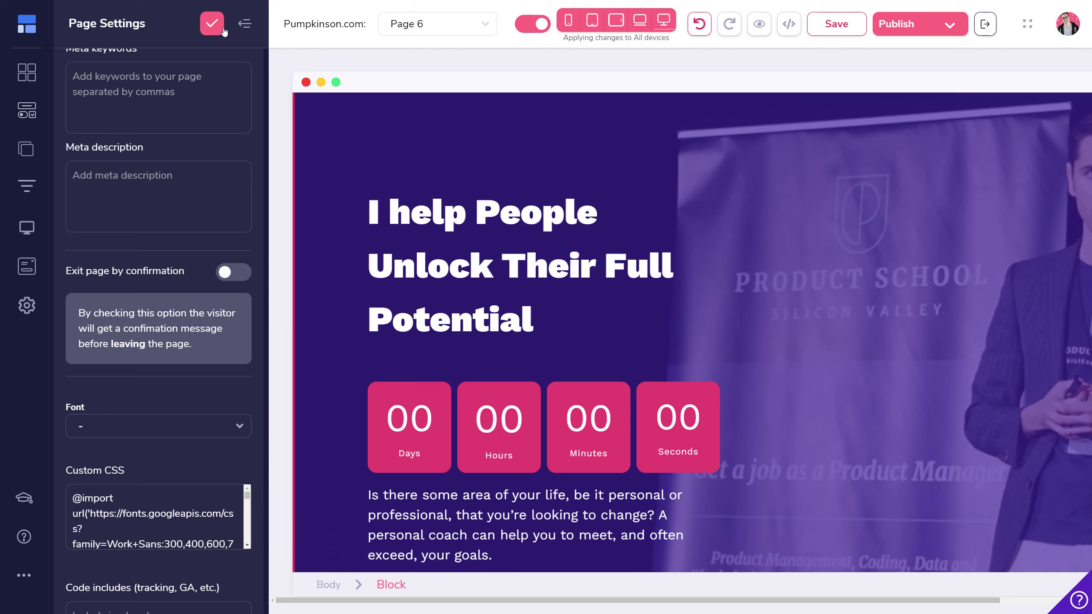
pyautogui.click(241, 25)
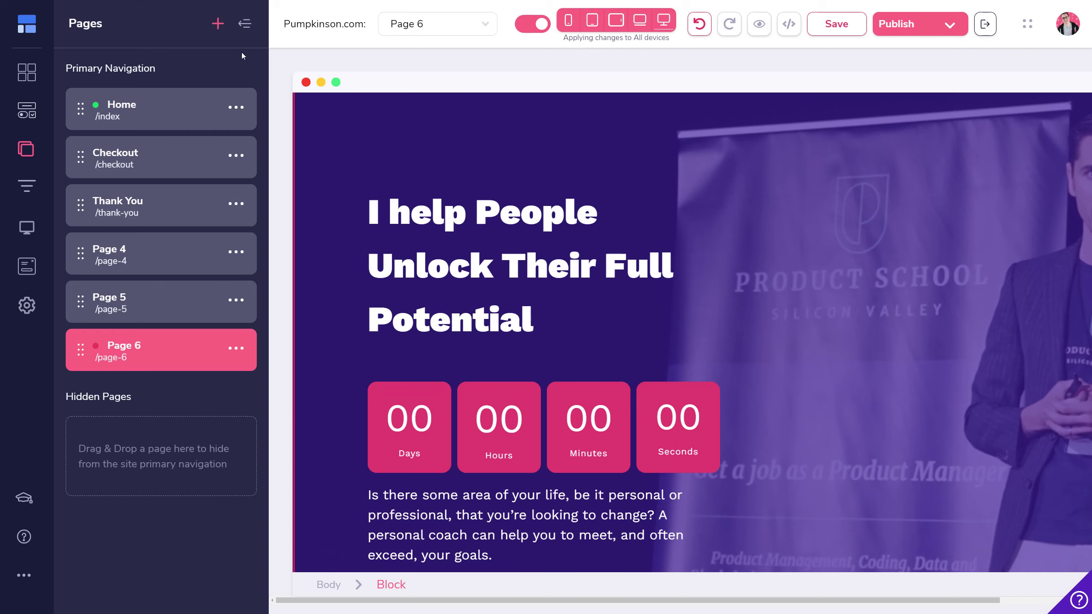
pyautogui.click(244, 24)
pyautogui.click(660, 259)
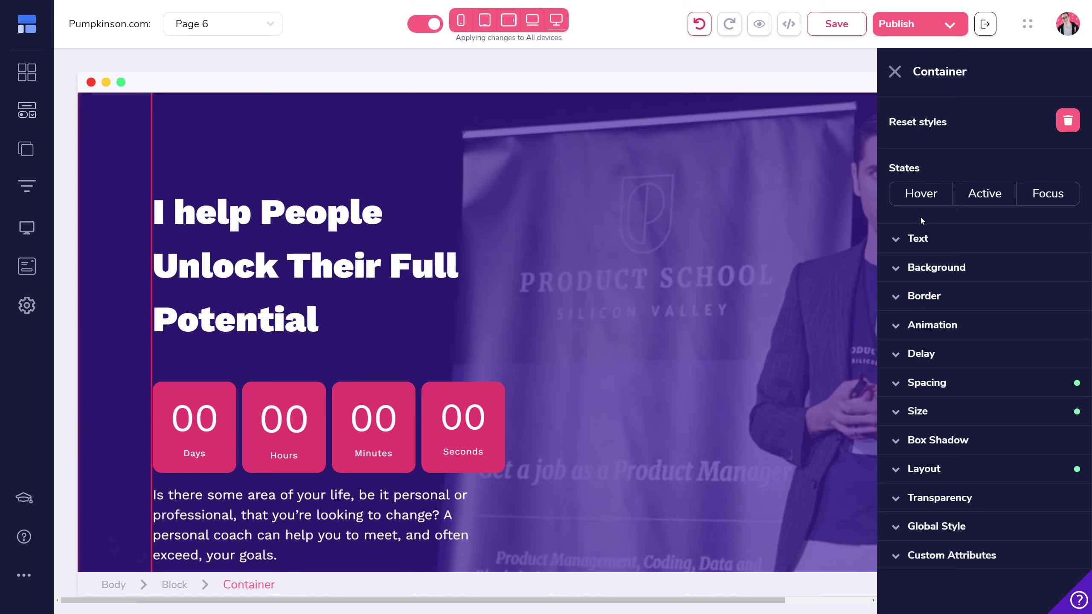
pyautogui.click(919, 236)
pyautogui.click(919, 237)
# Examine the image and video options in the hero block's background settings, including the note about setting a background image too.
pyautogui.click(93, 209)
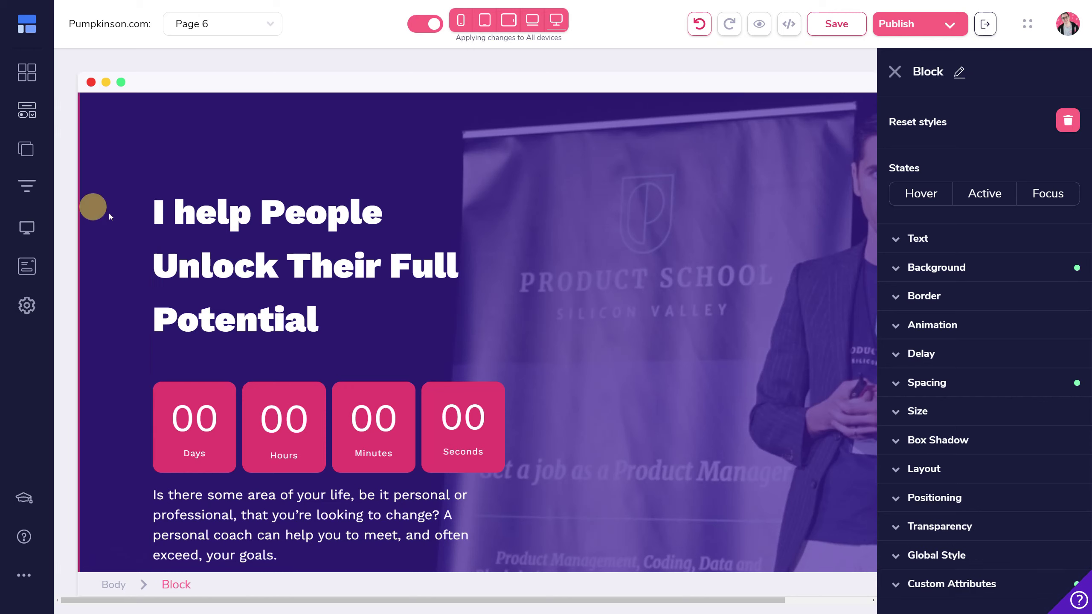
pyautogui.click(979, 268)
pyautogui.click(1030, 388)
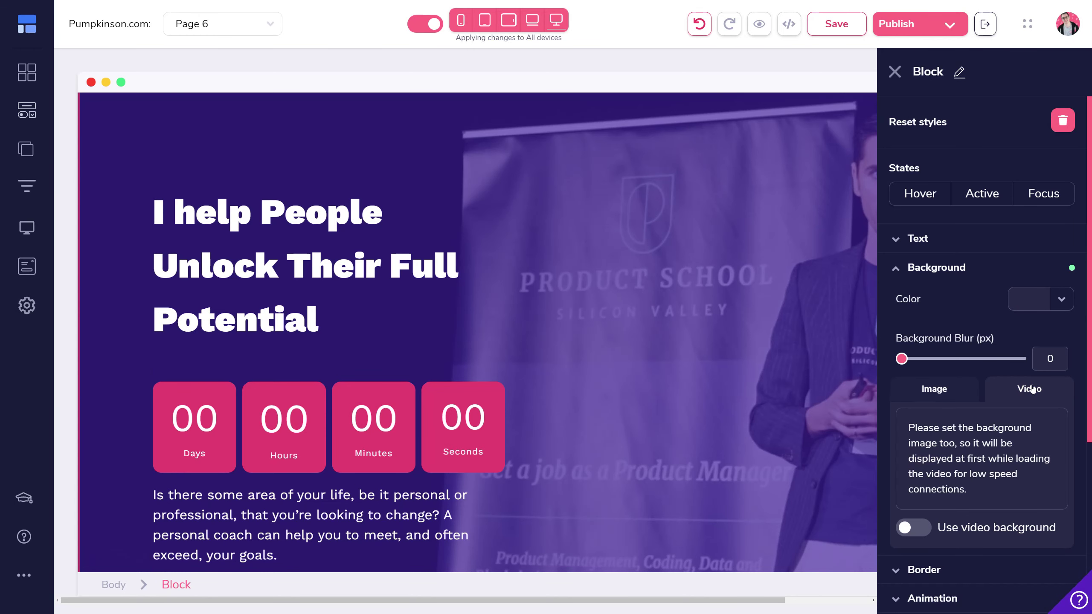
pyautogui.click(935, 393)
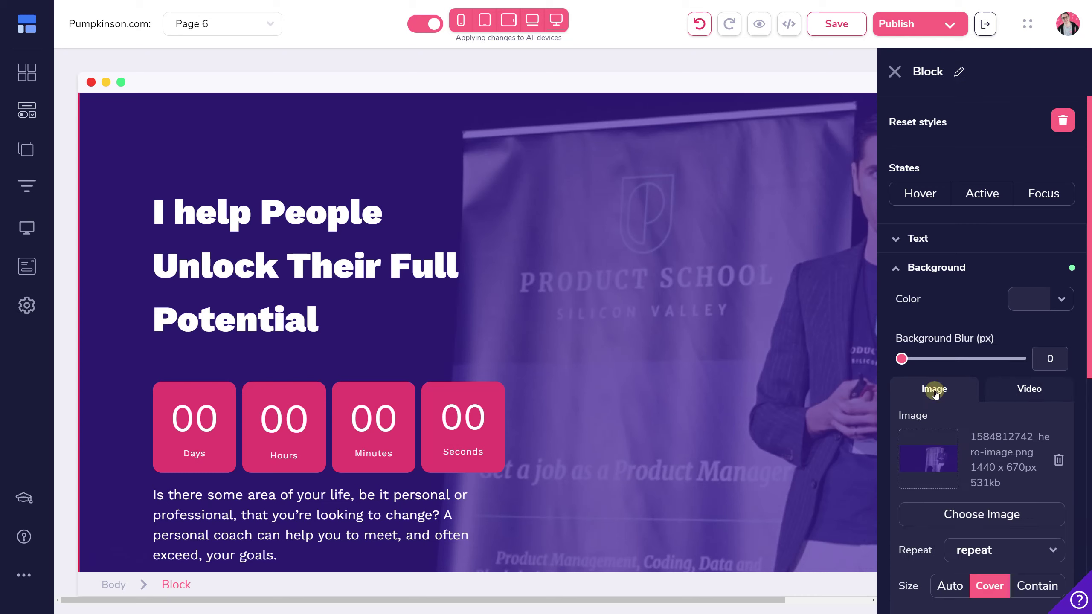
pyautogui.click(1026, 394)
pyautogui.click(940, 389)
pyautogui.click(1012, 395)
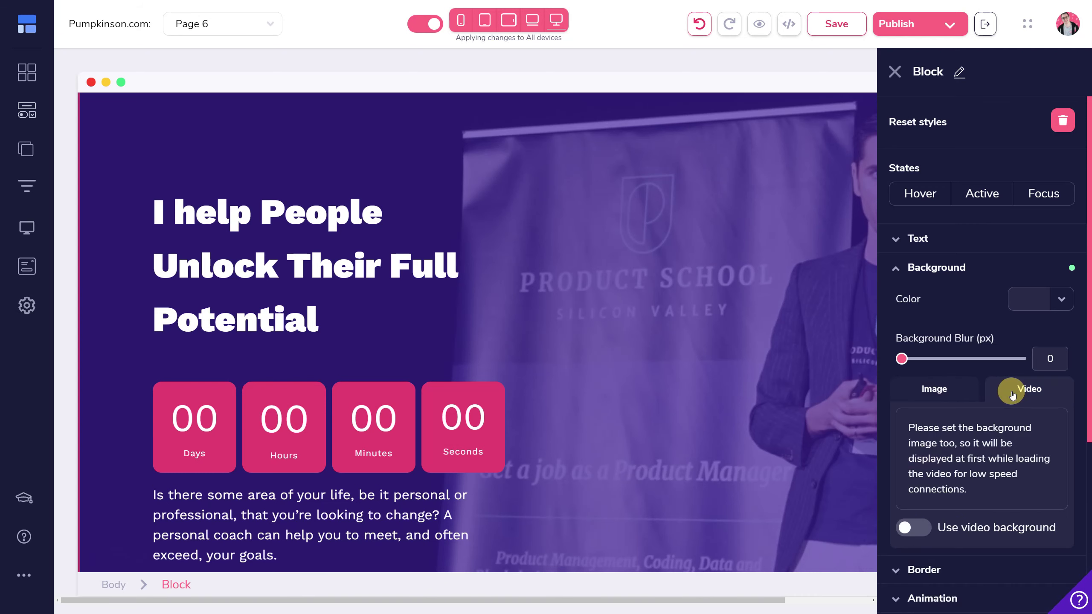
pyautogui.scroll(-1, 1012, 395)
pyautogui.scroll(-3, 1010, 382)
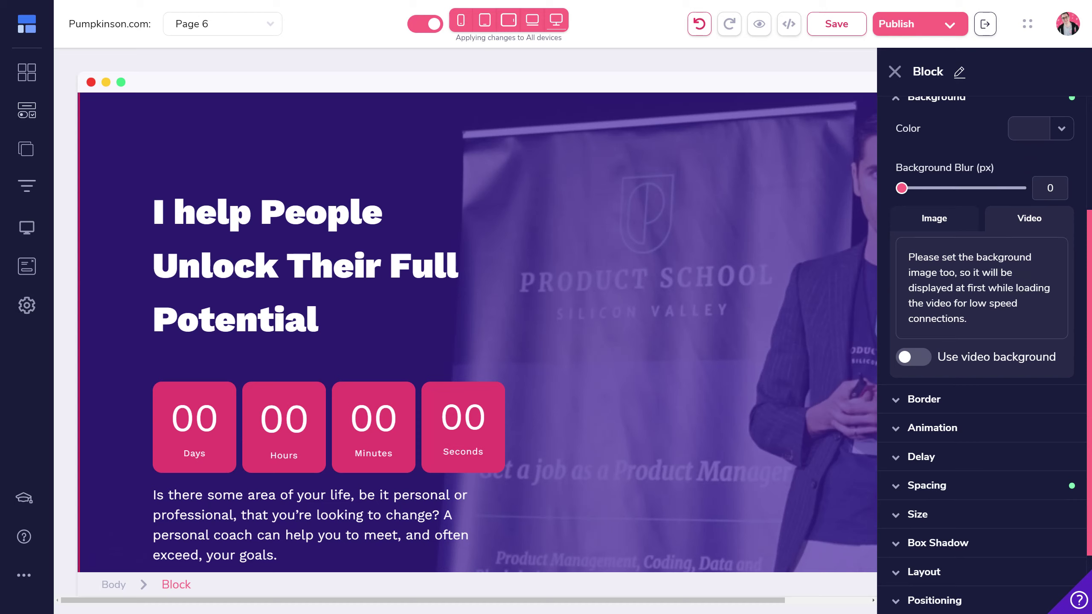
pyautogui.moveTo(905, 256); pyautogui.dragTo(955, 271)
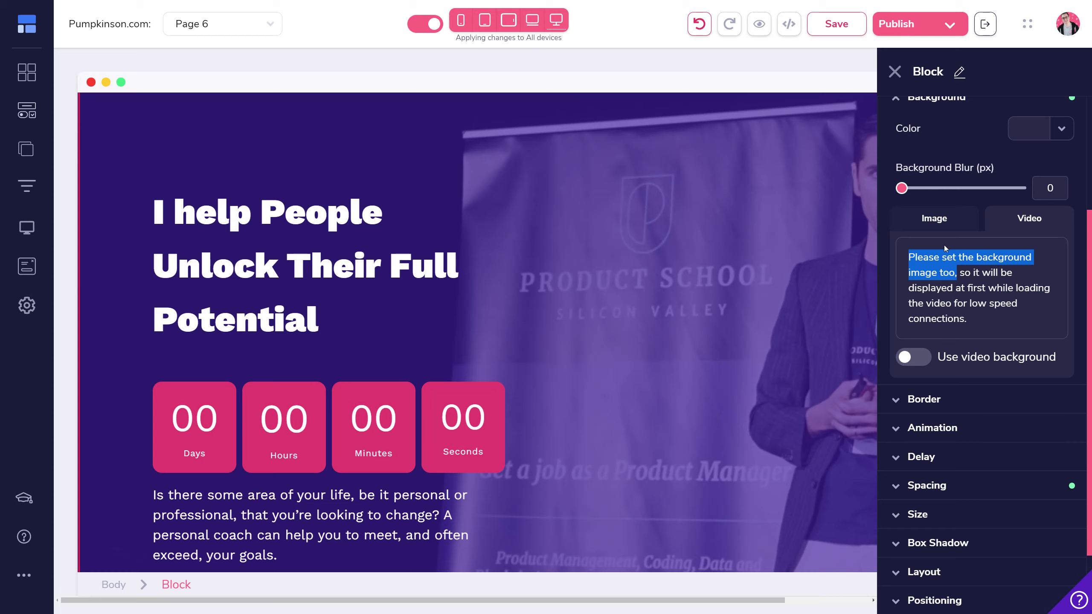
# Try a video background on the hero block with GrooveVideo as the video type, and switch the video background off again.
pyautogui.click(913, 358)
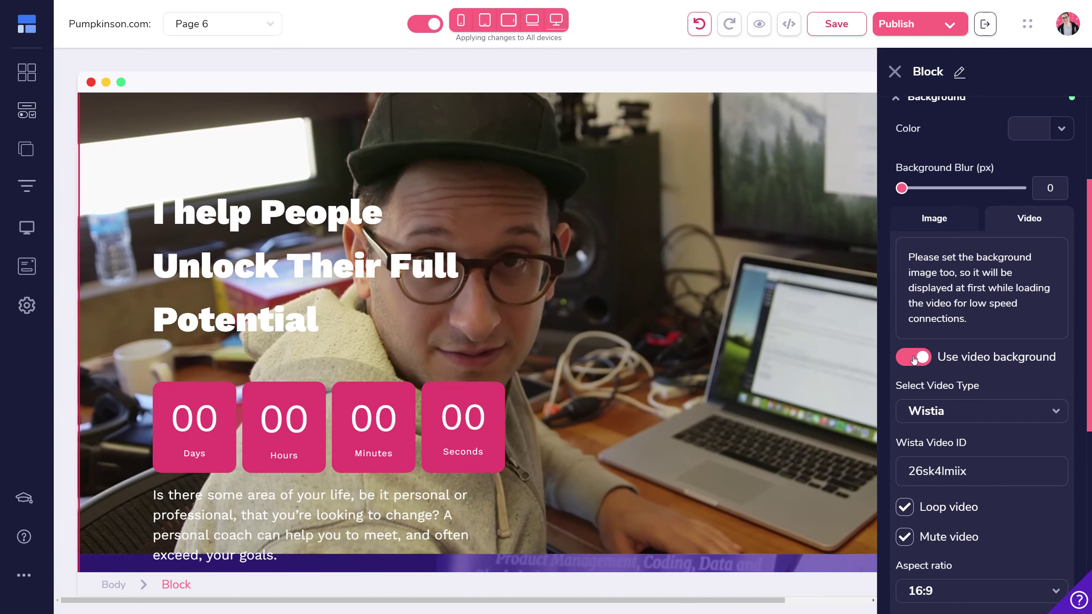
pyautogui.scroll(-2, 978, 527)
pyautogui.click(982, 351)
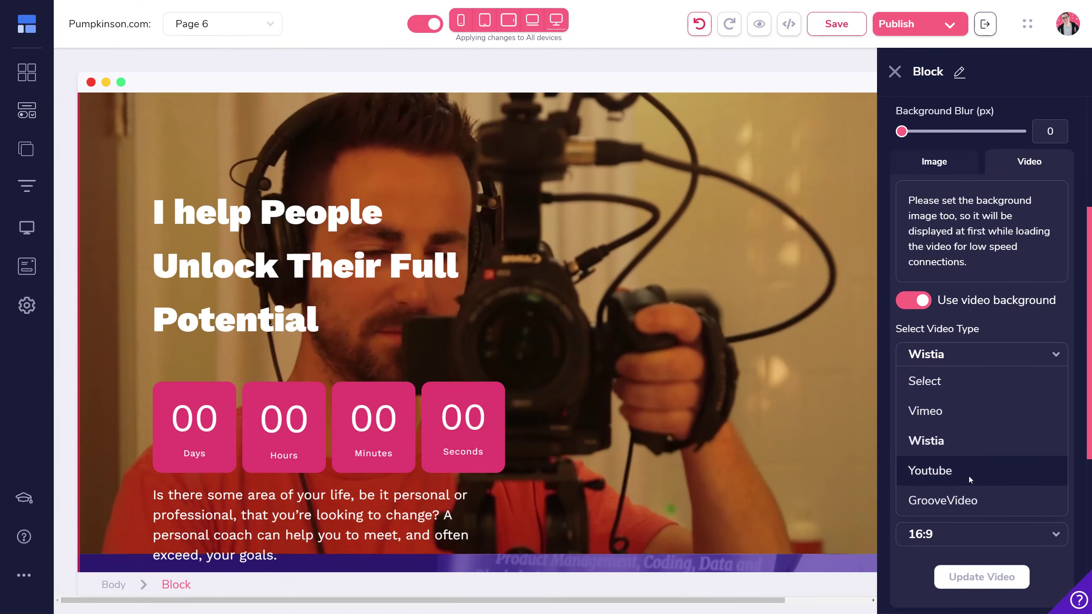
pyautogui.click(973, 494)
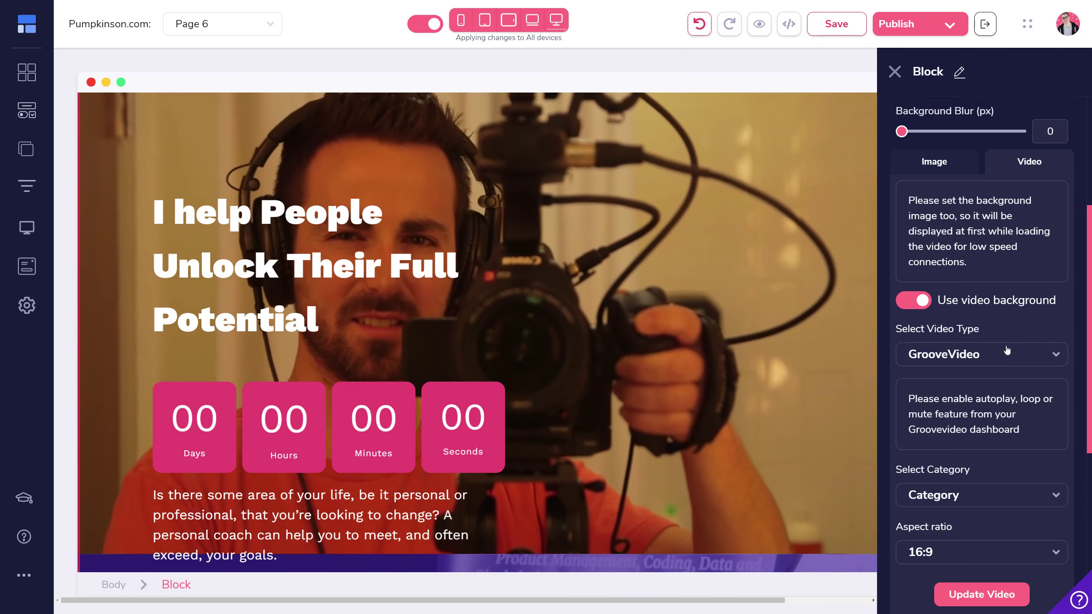
pyautogui.click(963, 499)
pyautogui.scroll(-2, 963, 503)
pyautogui.click(1000, 409)
pyautogui.scroll(4, 999, 386)
pyautogui.click(912, 357)
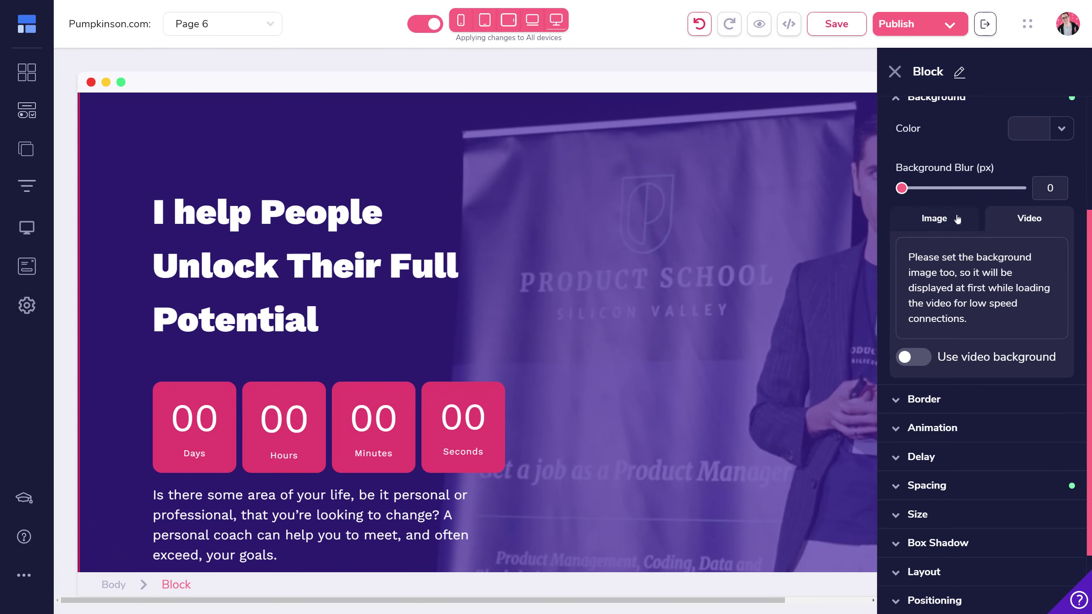
# Set the number of sub-labels of the "Get Your Free Coaching Session" button to 1 and start editing its sub-label text.
pyautogui.scroll(-5, 352, 440)
pyautogui.click(265, 395)
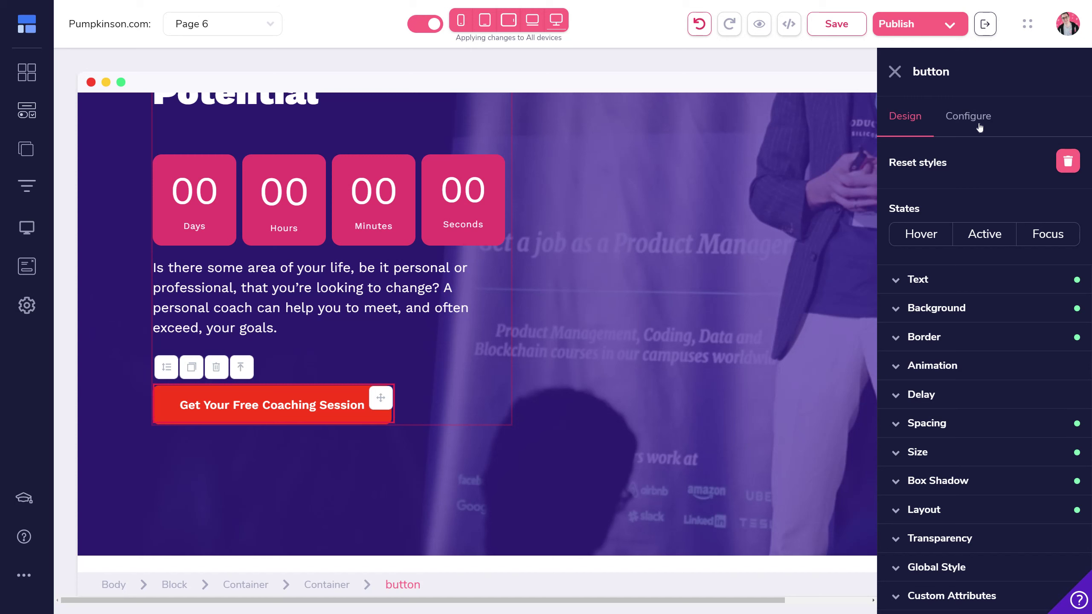
pyautogui.click(979, 125)
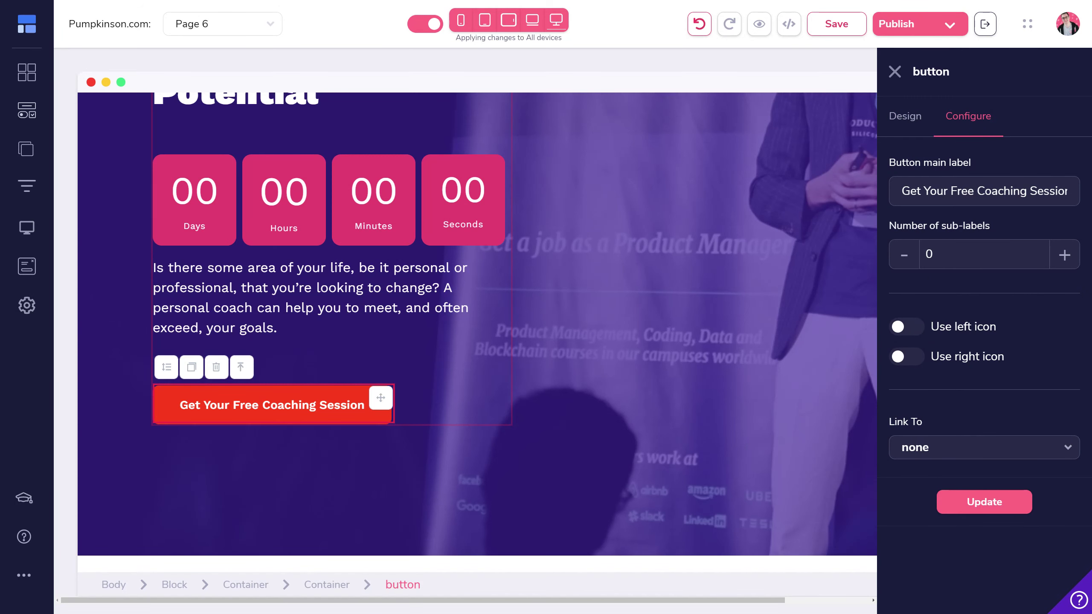
pyautogui.moveTo(890, 226); pyautogui.dragTo(998, 226)
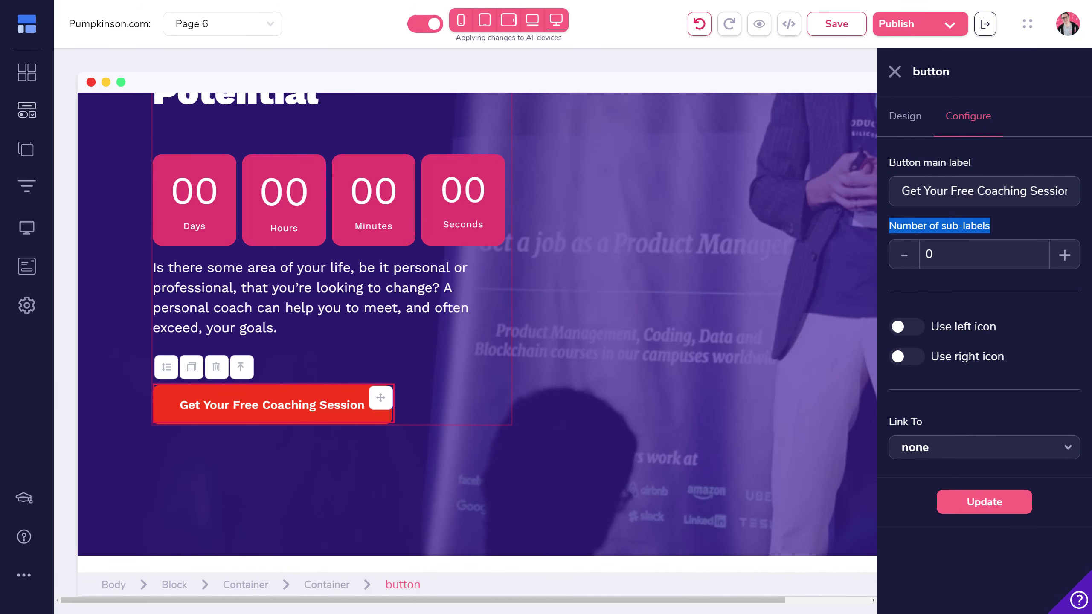
pyautogui.click(1064, 255)
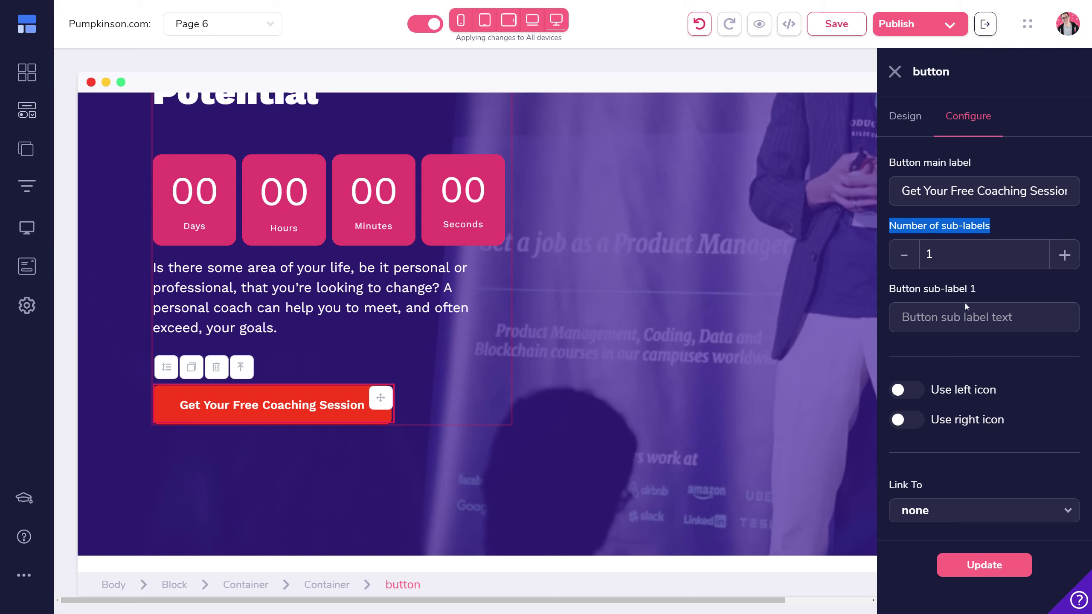
pyautogui.click(930, 317)
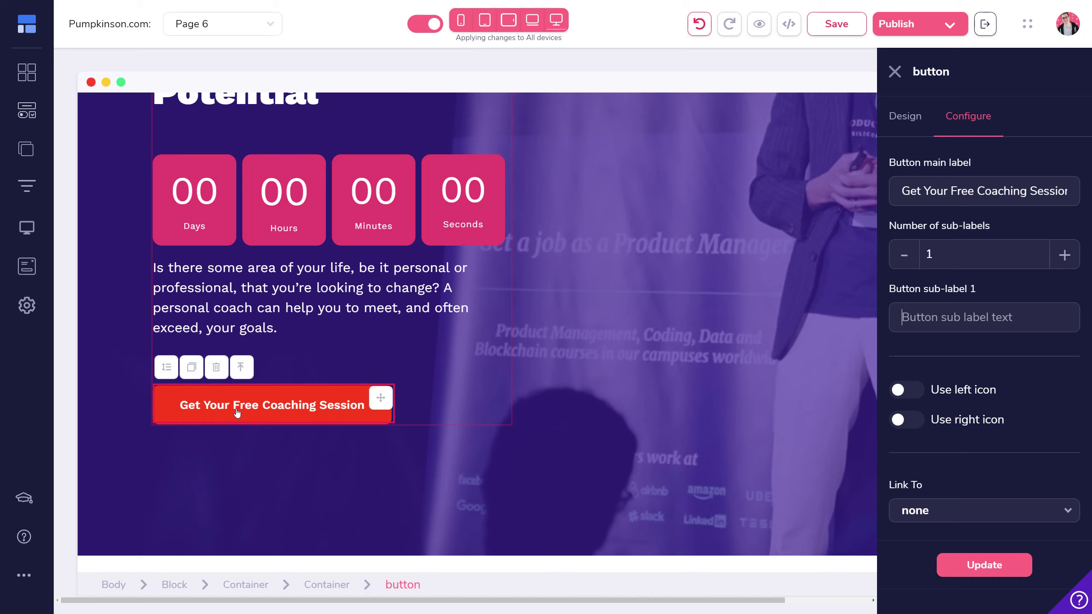
pyautogui.click(968, 317)
# Try to rename Page 4 in the primary navigation to "Confirmation Page".
pyautogui.click(26, 149)
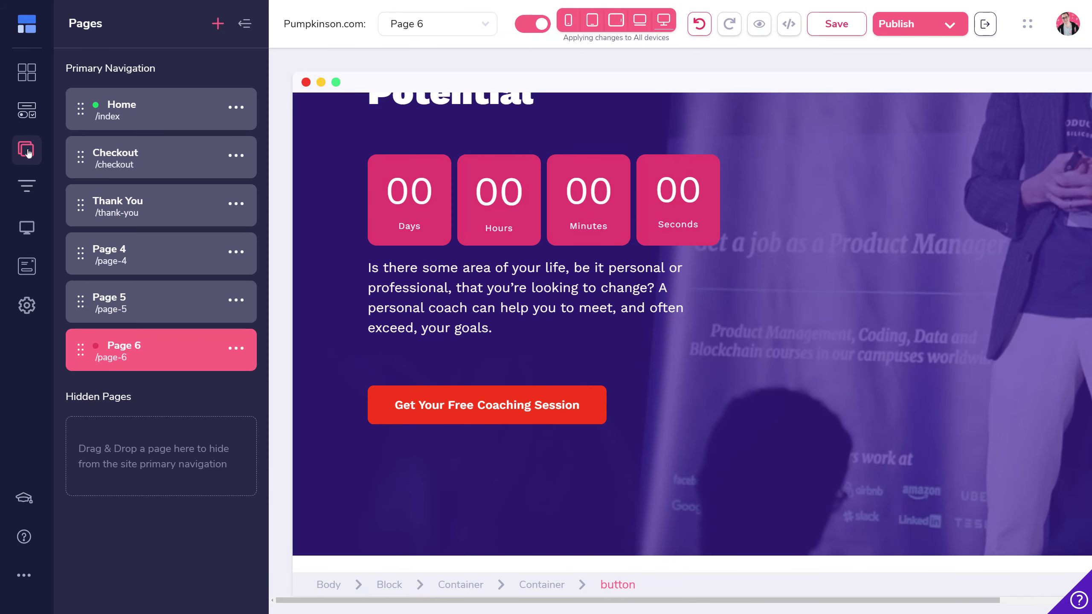
pyautogui.click(234, 254)
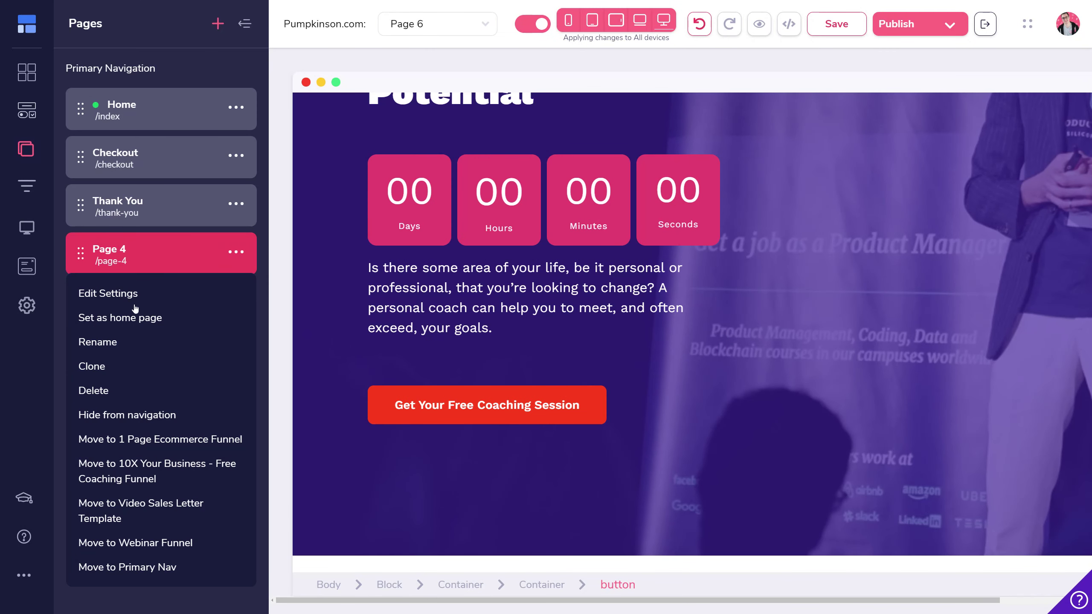
pyautogui.click(107, 343)
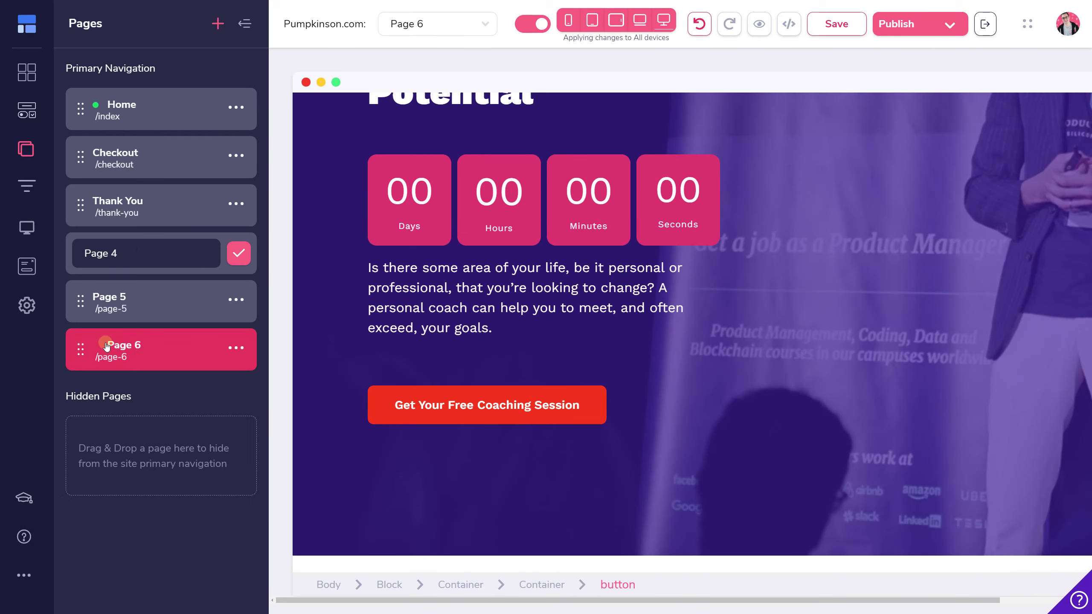
pyautogui.click(161, 253)
pyautogui.press('BackSpace')
pyautogui.press('BackSpace')
pyautogui.press('BackSpace')
pyautogui.press('BackSpace')
pyautogui.press('BackSpace')
pyautogui.press('BackSpace')
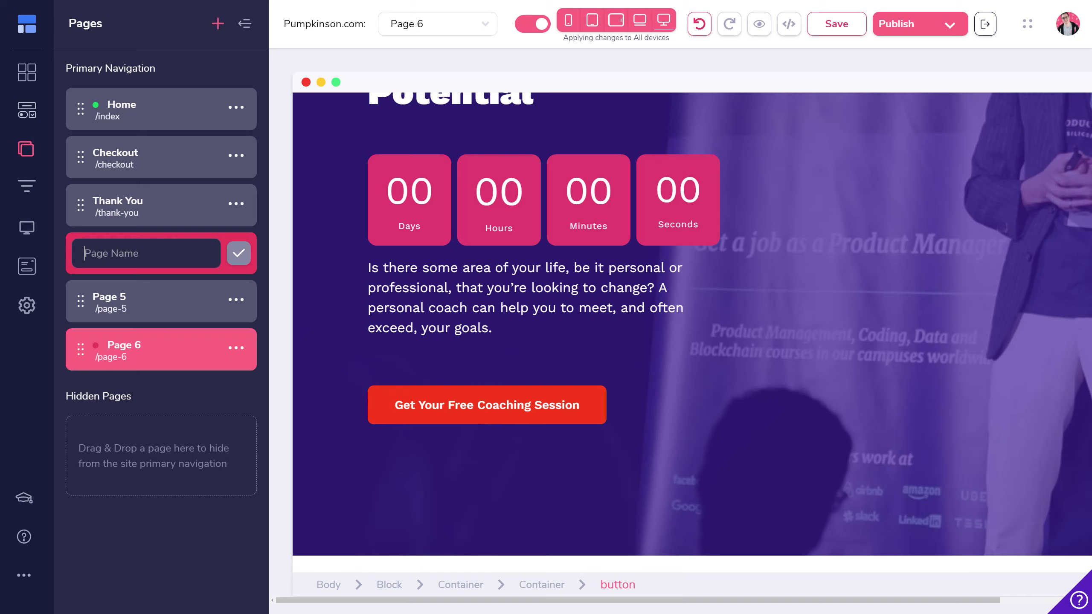
pyautogui.write('Confirmation Page')
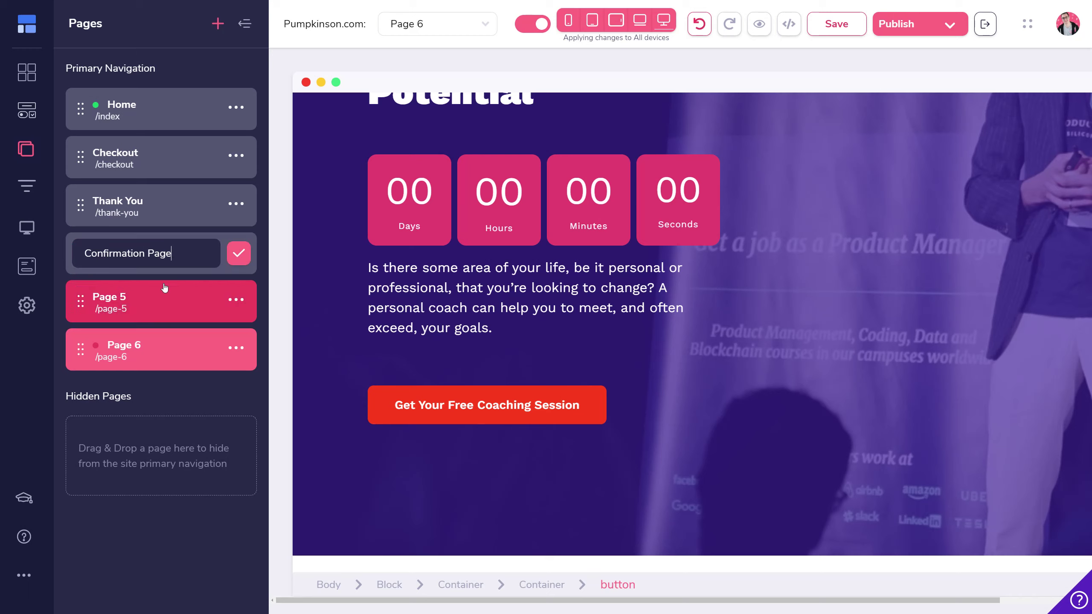
# Try highlighting the "Confirmation Page" text in the page's name field, and switch to the Thank You page.
pyautogui.moveTo(171, 253); pyautogui.dragTo(67, 253)
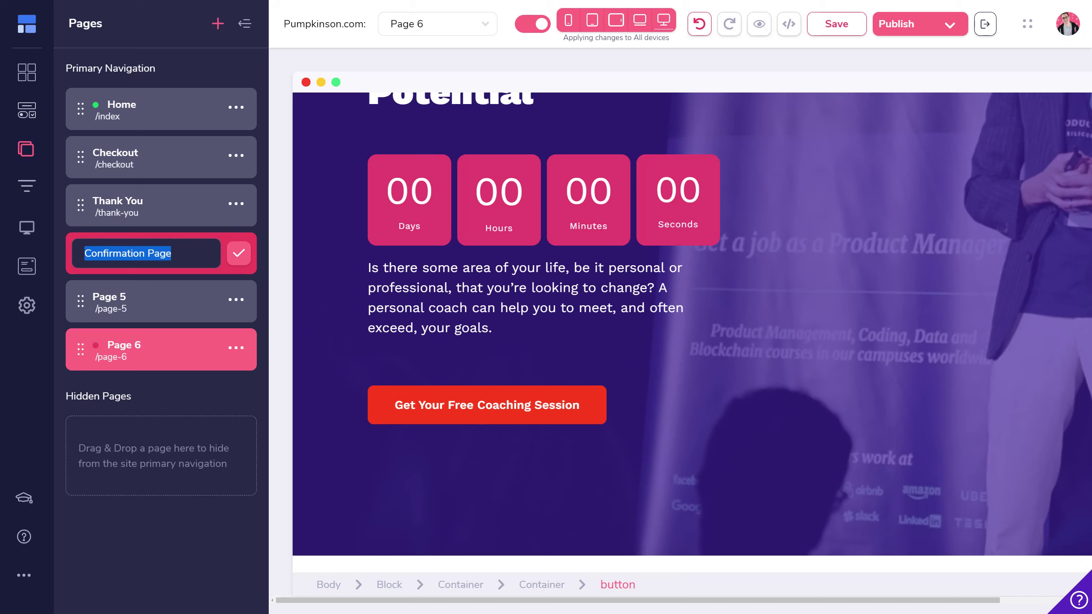
pyautogui.moveTo(169, 253)
pyautogui.mouseDown()
pyautogui.moveTo(158, 305)
pyautogui.moveTo(207, 246)
pyautogui.moveTo(217, 303)
pyautogui.moveTo(184, 252)
pyautogui.mouseUp()
pyautogui.moveTo(80, 205)
pyautogui.mouseDown()
pyautogui.moveTo(108, 247)
pyautogui.moveTo(91, 181)
pyautogui.moveTo(90, 254)
pyautogui.moveTo(87, 202)
pyautogui.moveTo(79, 217)
pyautogui.mouseUp()
pyautogui.moveTo(180, 202)
pyautogui.mouseDown()
pyautogui.moveTo(156, 370)
pyautogui.moveTo(167, 206)
pyautogui.mouseUp()
pyautogui.moveTo(195, 254); pyautogui.dragTo(85, 253)
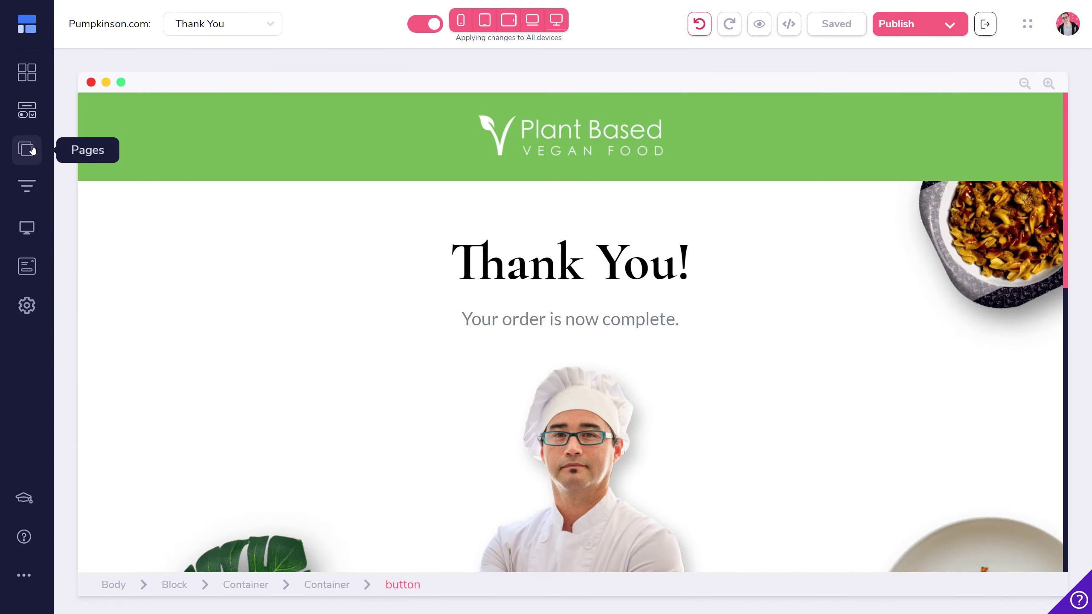
# Open the name of Page 4 for renaming again and select its whole text.
pyautogui.click(27, 149)
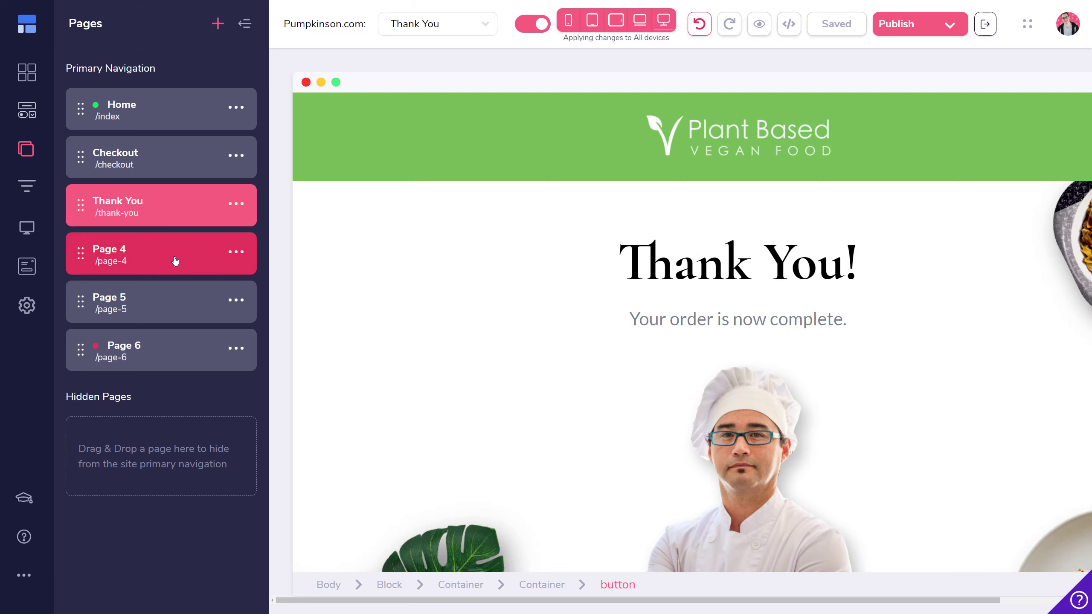
pyautogui.click(236, 252)
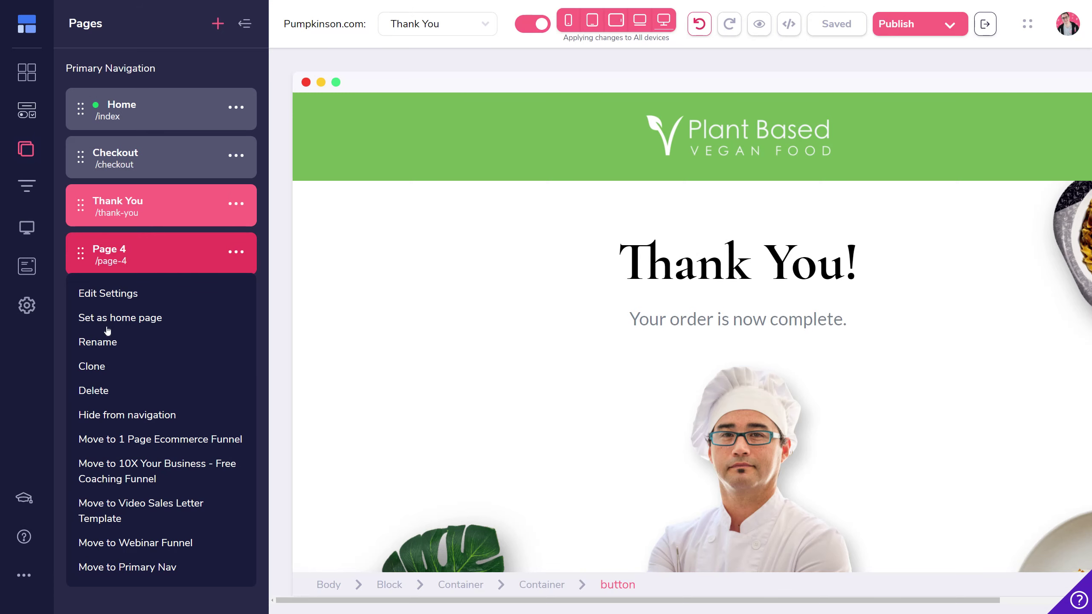
pyautogui.click(107, 341)
pyautogui.moveTo(153, 254); pyautogui.dragTo(97, 247)
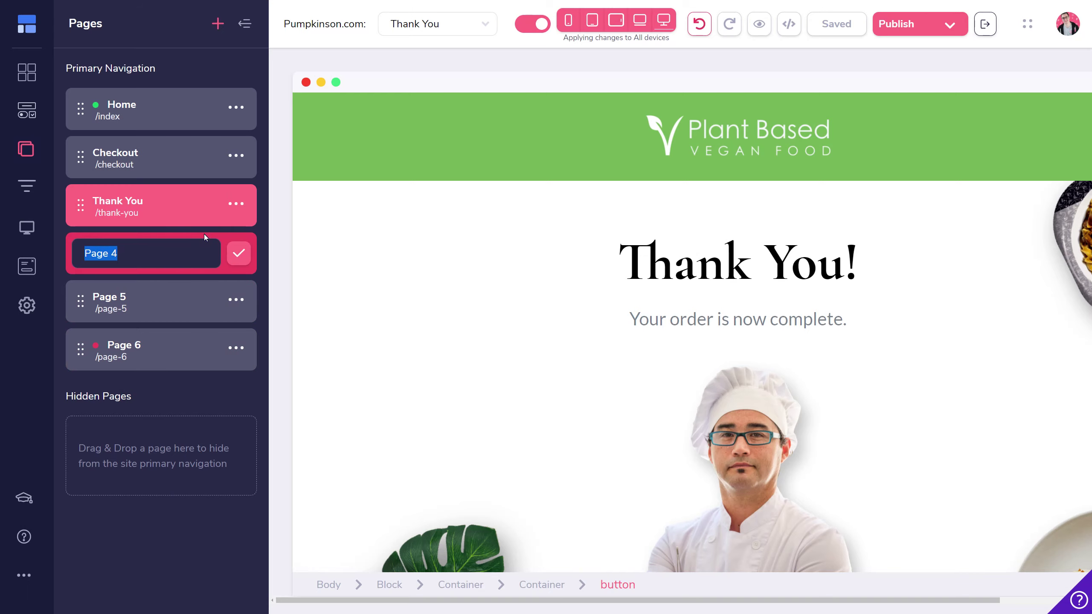
# Add a new page to the site based on the Course List Template.
pyautogui.click(218, 26)
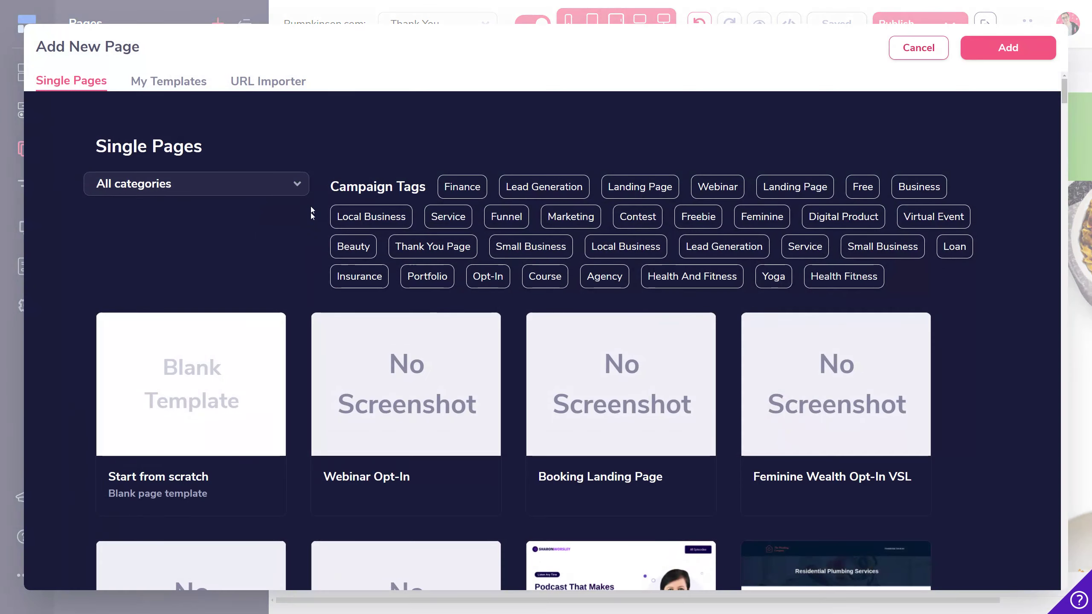
pyautogui.scroll(-5, 310, 206)
pyautogui.scroll(-15, 312, 195)
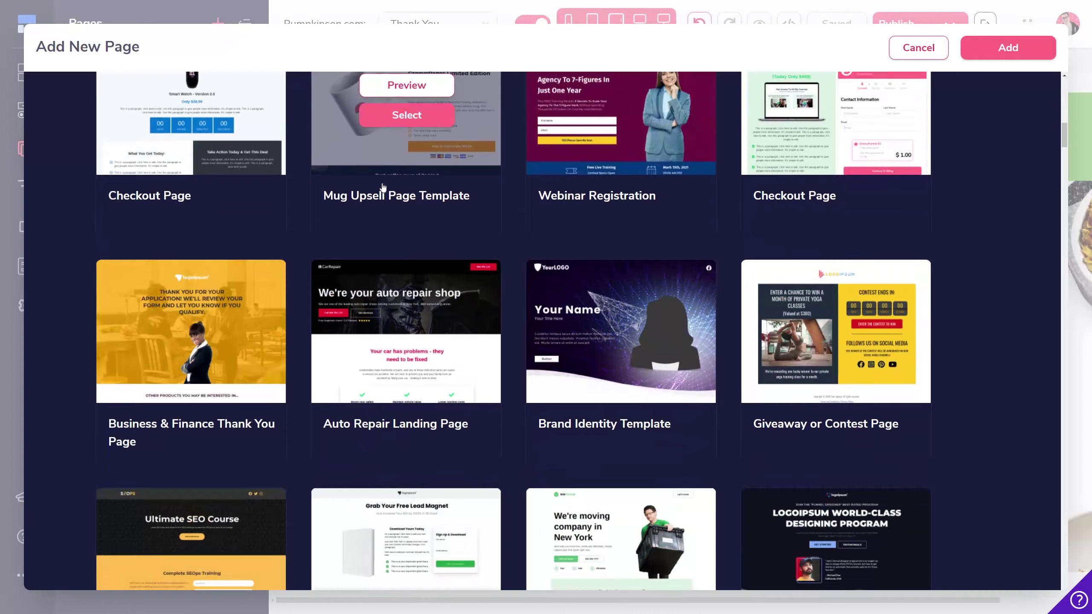
pyautogui.scroll(-15, 383, 181)
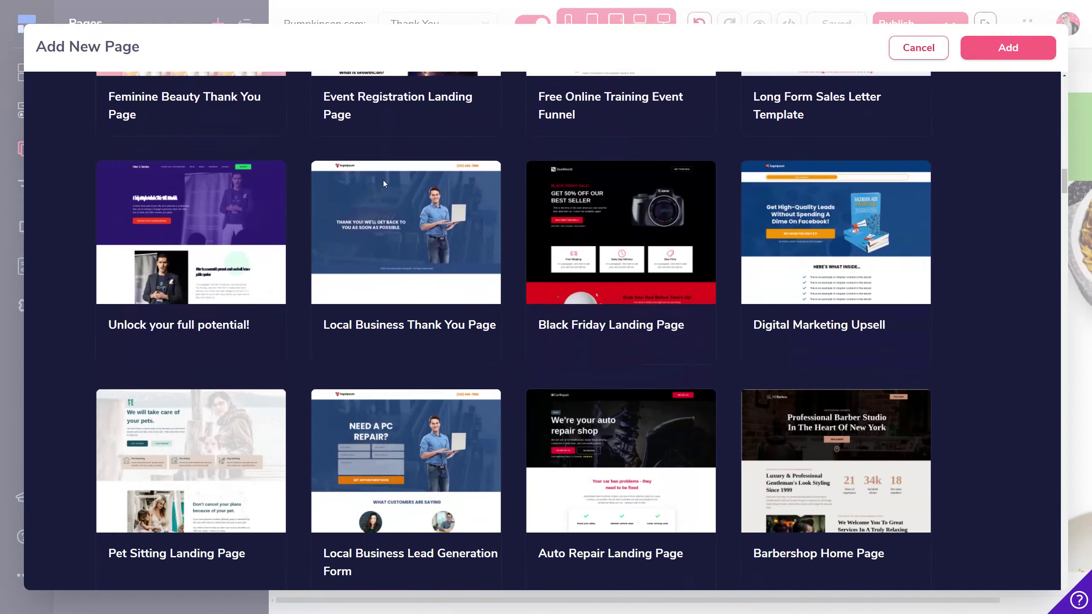
pyautogui.scroll(-6, 383, 183)
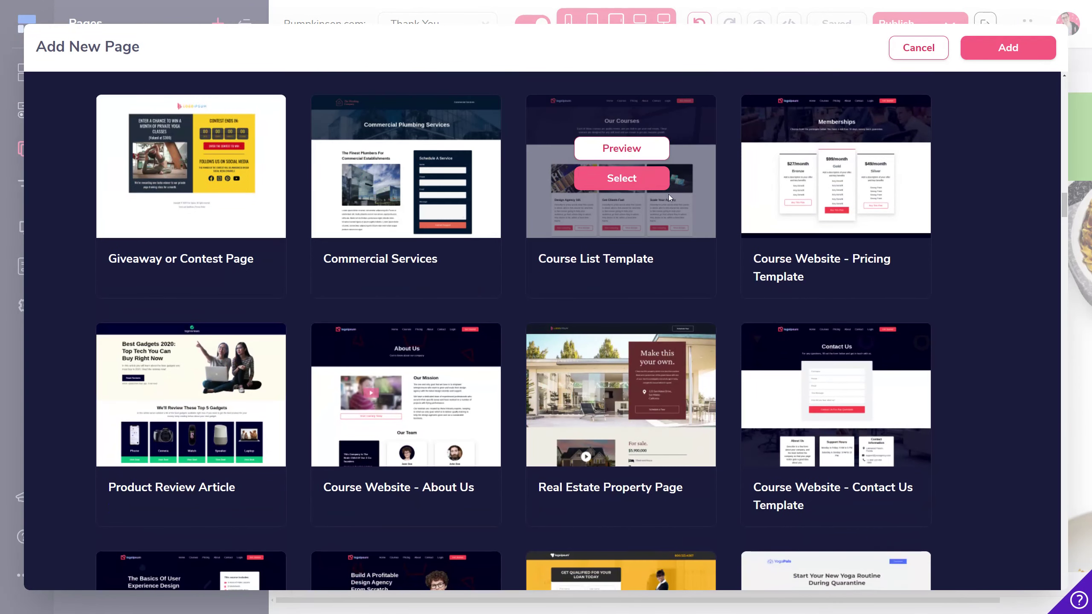
pyautogui.click(629, 179)
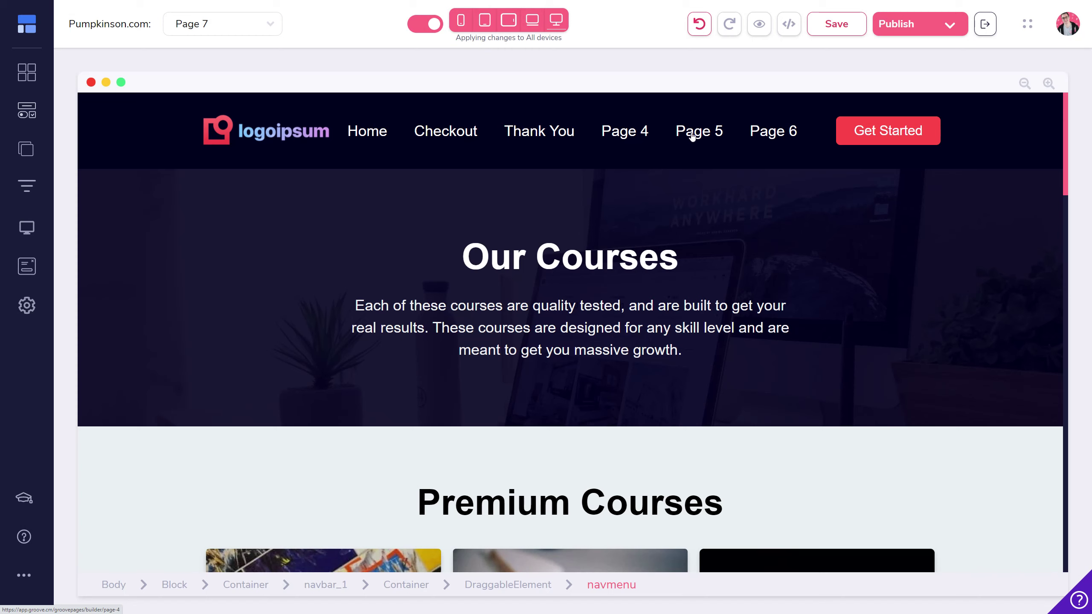
# Compare the site's pages list with the links in the new page's navigation menu.
pyautogui.click(26, 150)
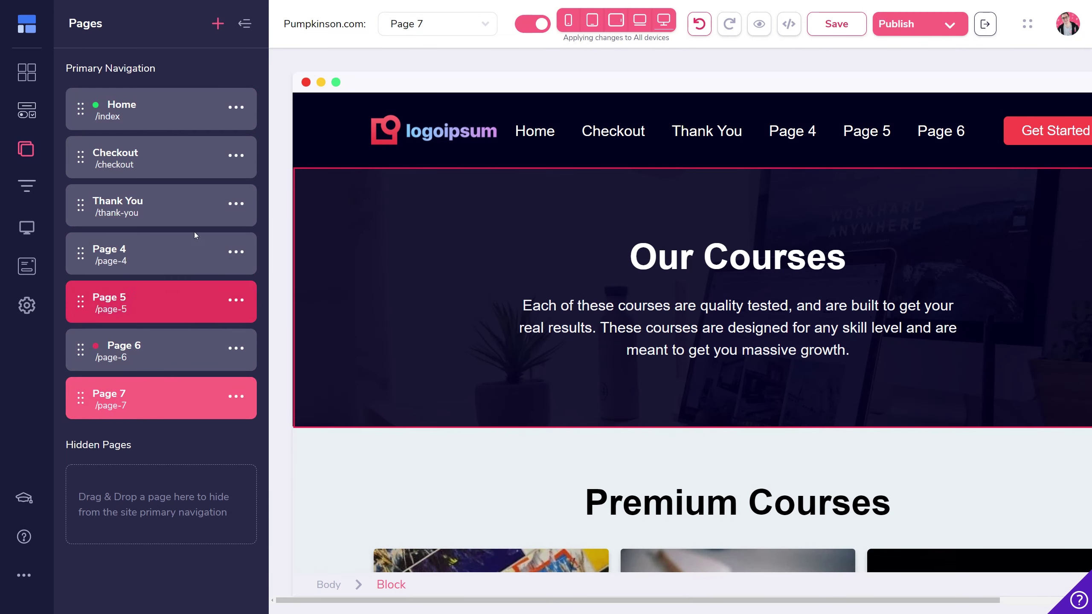
pyautogui.click(244, 23)
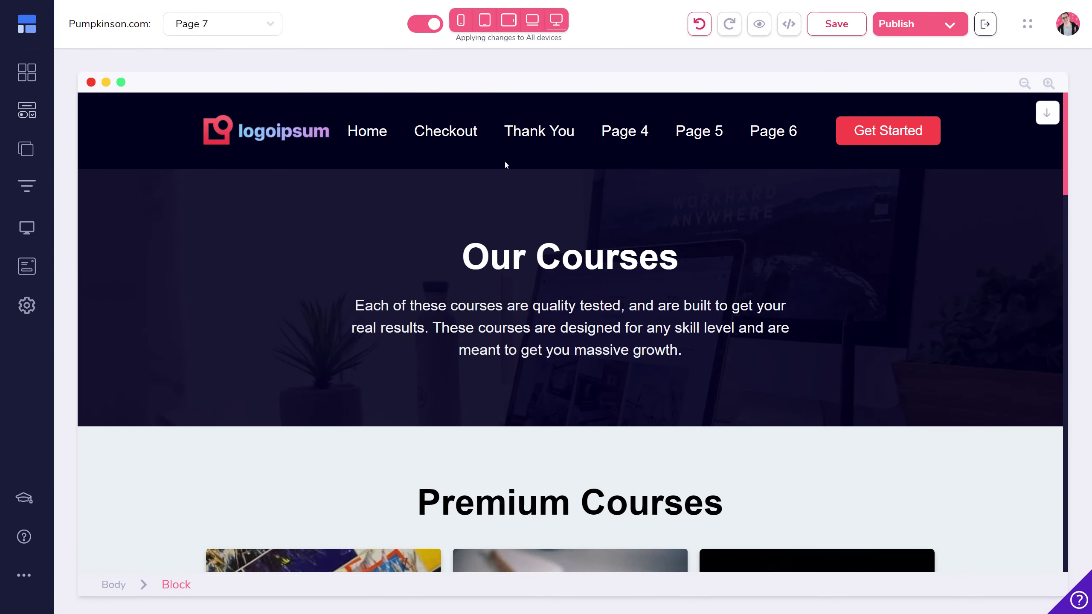
pyautogui.click(486, 134)
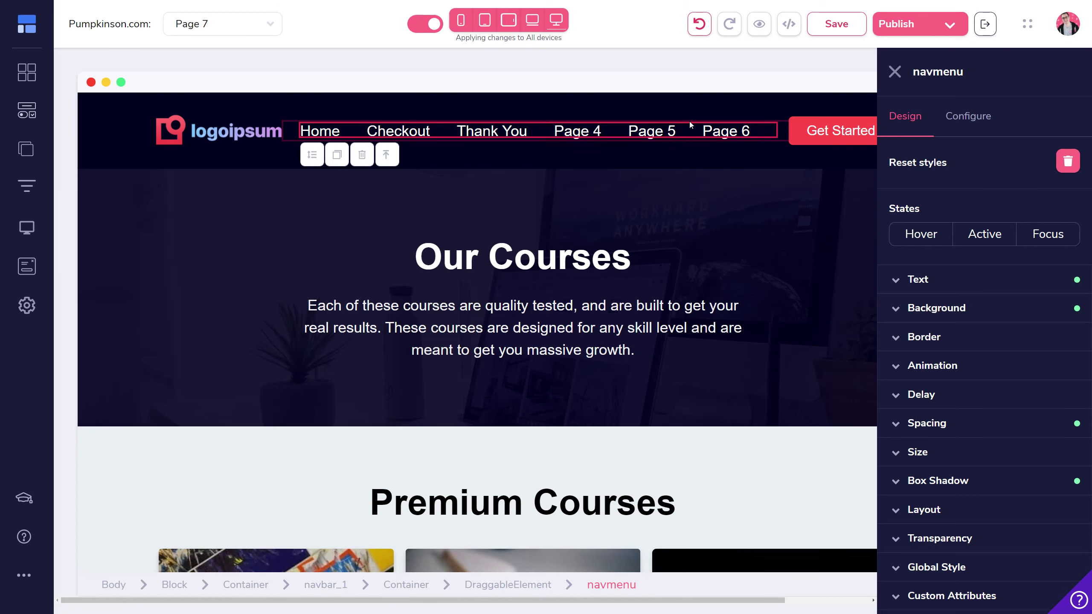
pyautogui.click(26, 149)
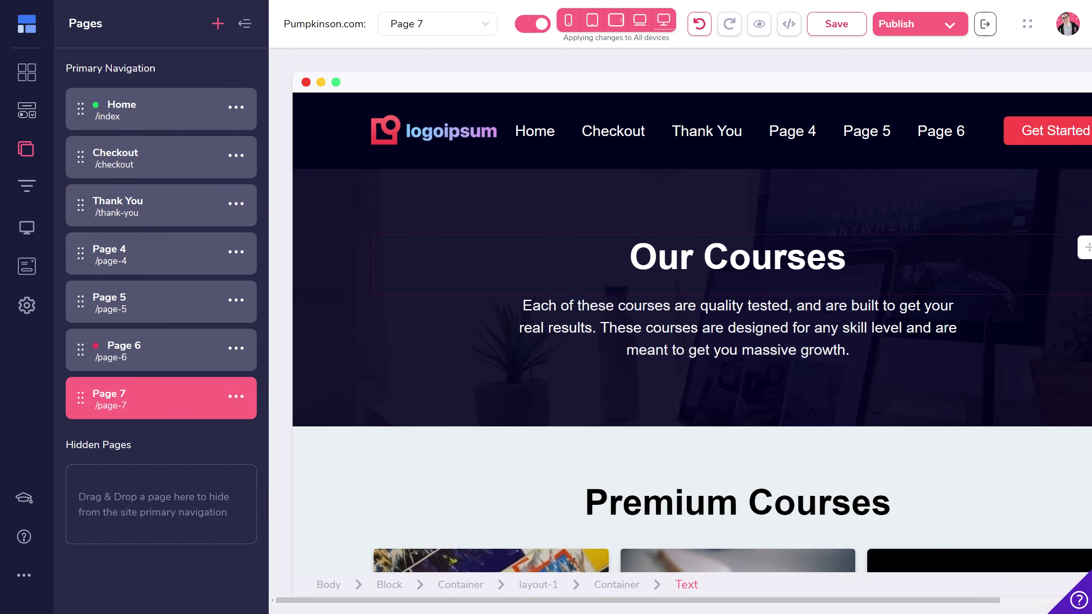
# Append the filler text "hbihbihbib" and "dshggdhg" to the "Our Courses" heading, leaving and re-entering the text in between.
pyautogui.click(705, 256)
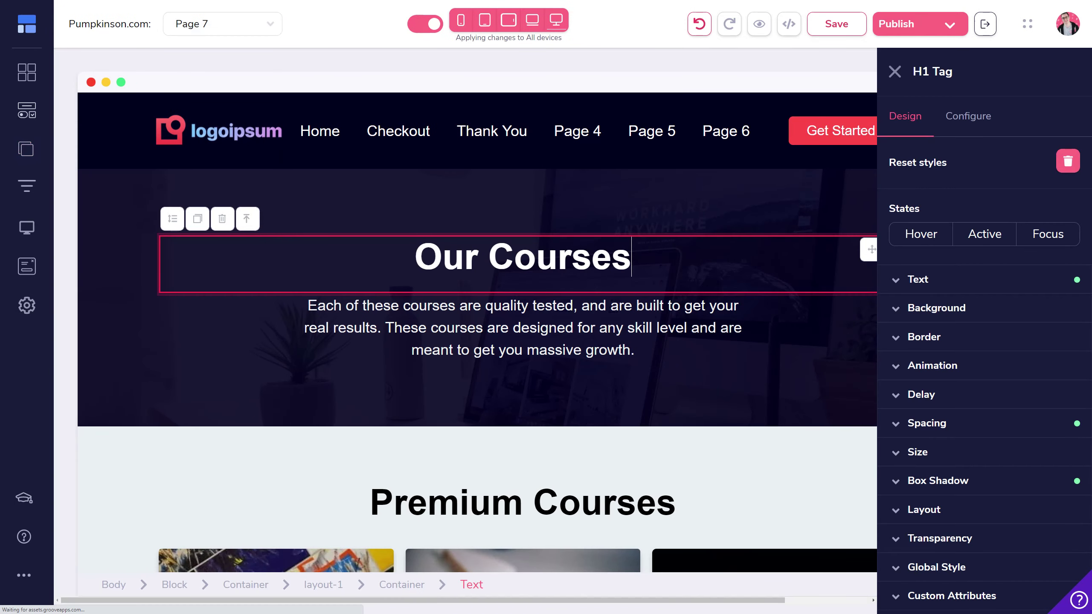
pyautogui.tripleClick(557, 257)
pyautogui.click(660, 254)
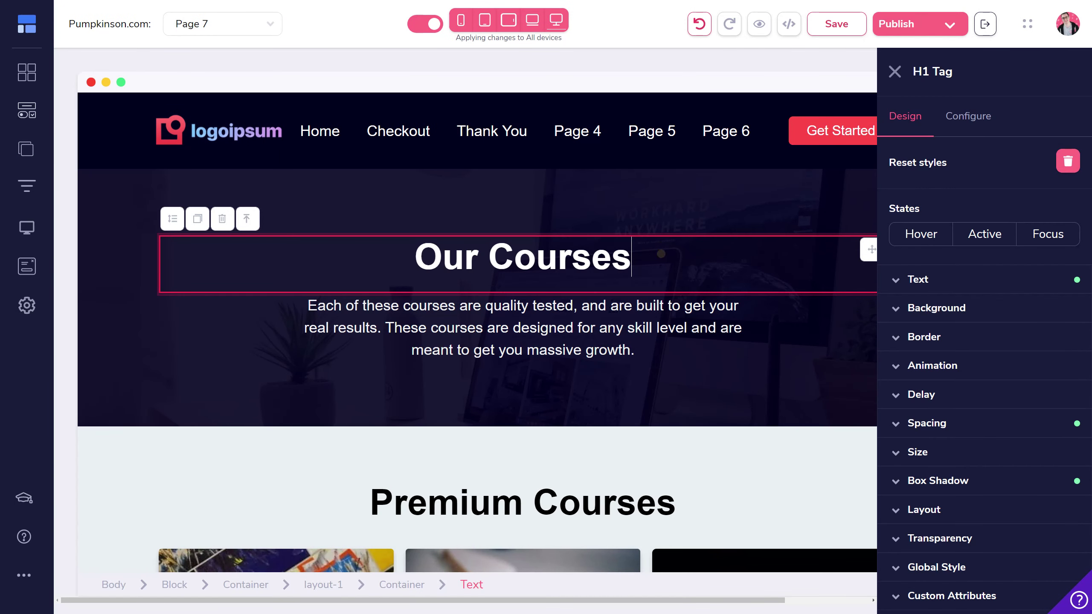
pyautogui.write('hbihbihbib')
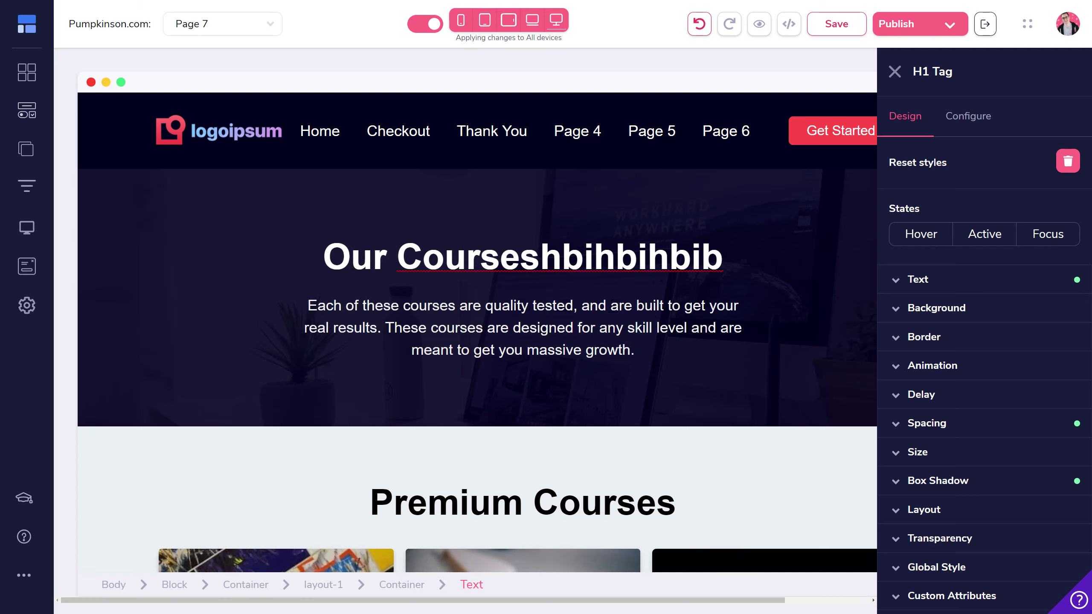
pyautogui.click(740, 356)
pyautogui.click(750, 261)
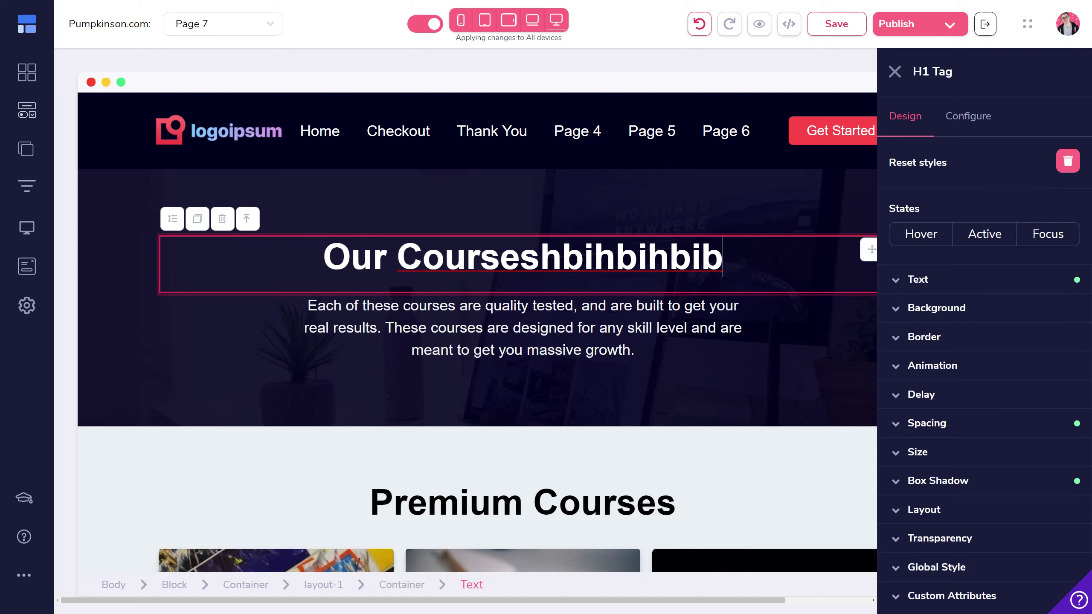
pyautogui.write('dshggdhg')
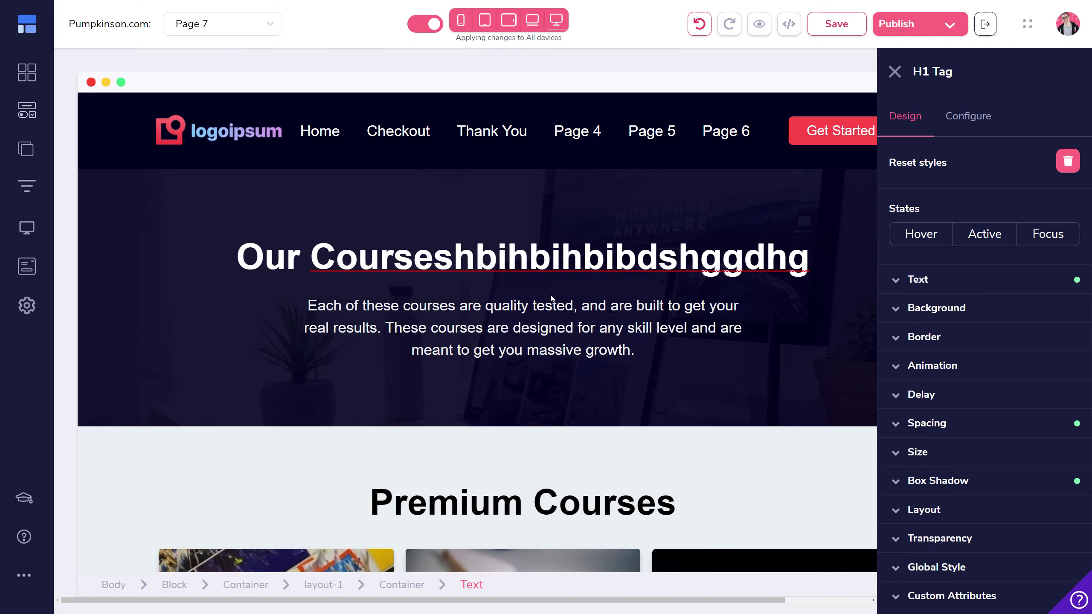
# Set the border radius of both right-hand corners of the "Get Clients Fast" course image to 0.5rem.
pyautogui.scroll(-6, 614, 370)
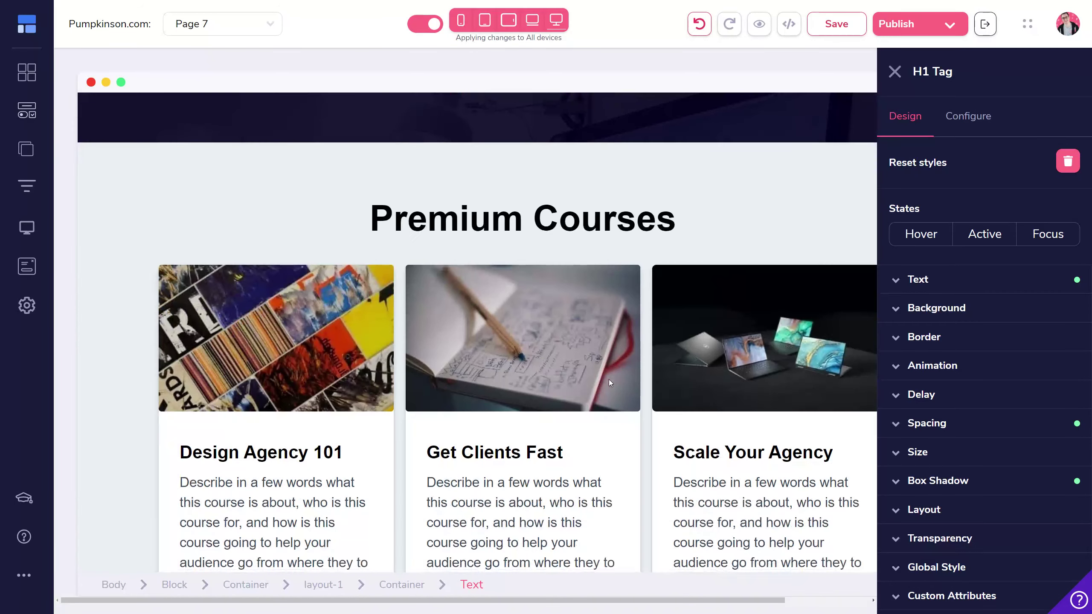
pyautogui.click(571, 337)
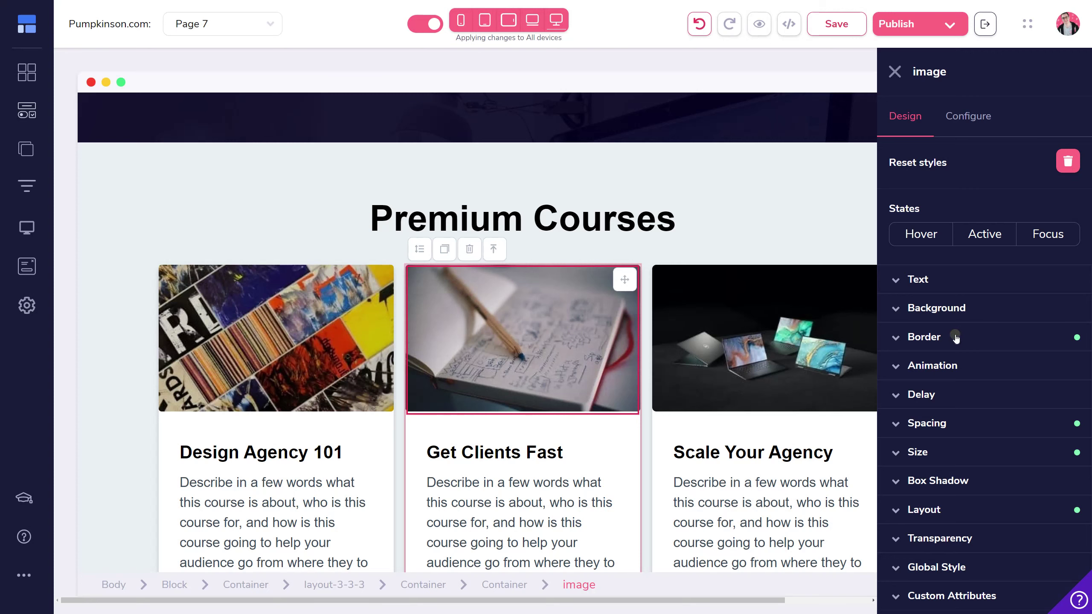
pyautogui.click(955, 339)
pyautogui.click(1028, 369)
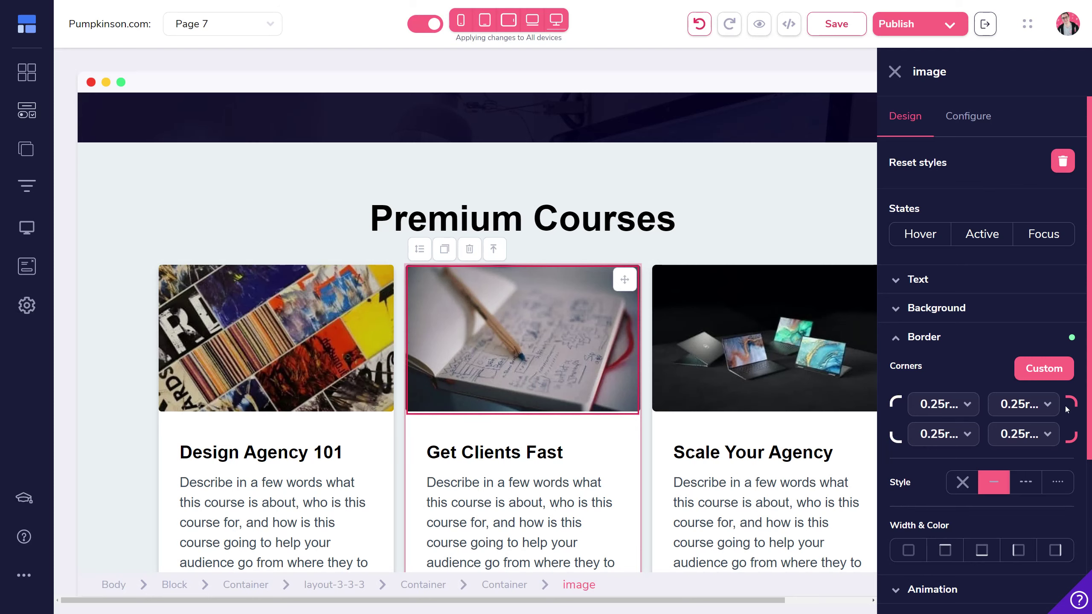
pyautogui.scroll(-3, 1014, 429)
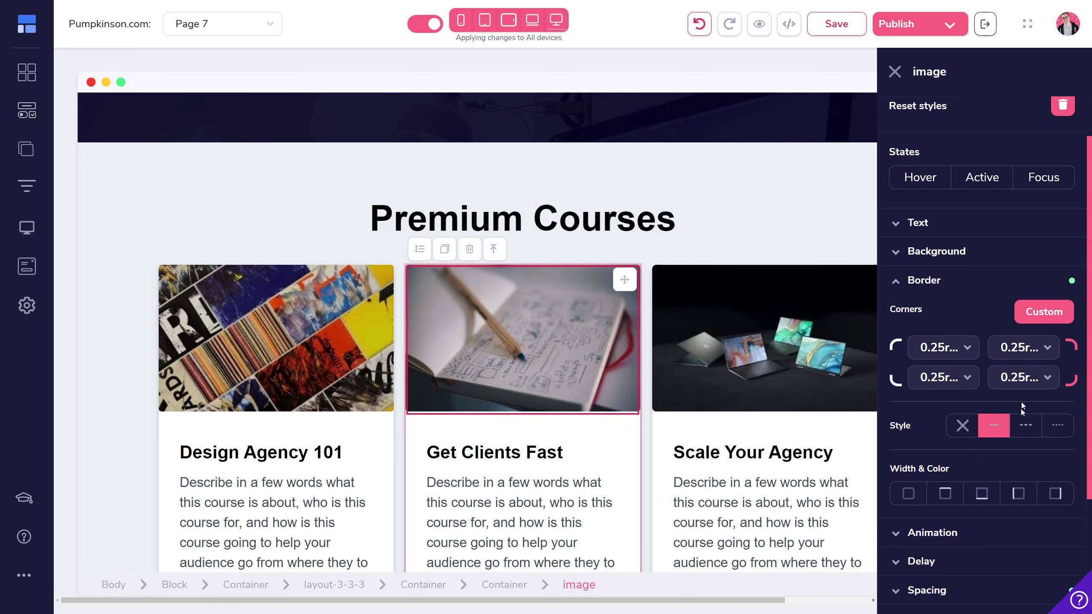
pyautogui.click(1044, 292)
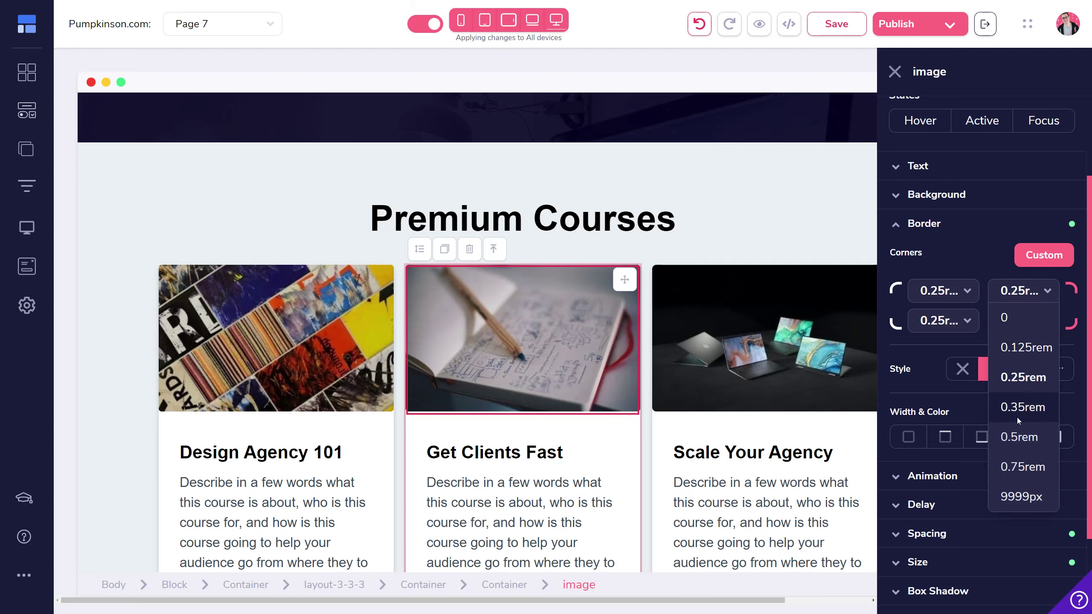
pyautogui.click(1020, 432)
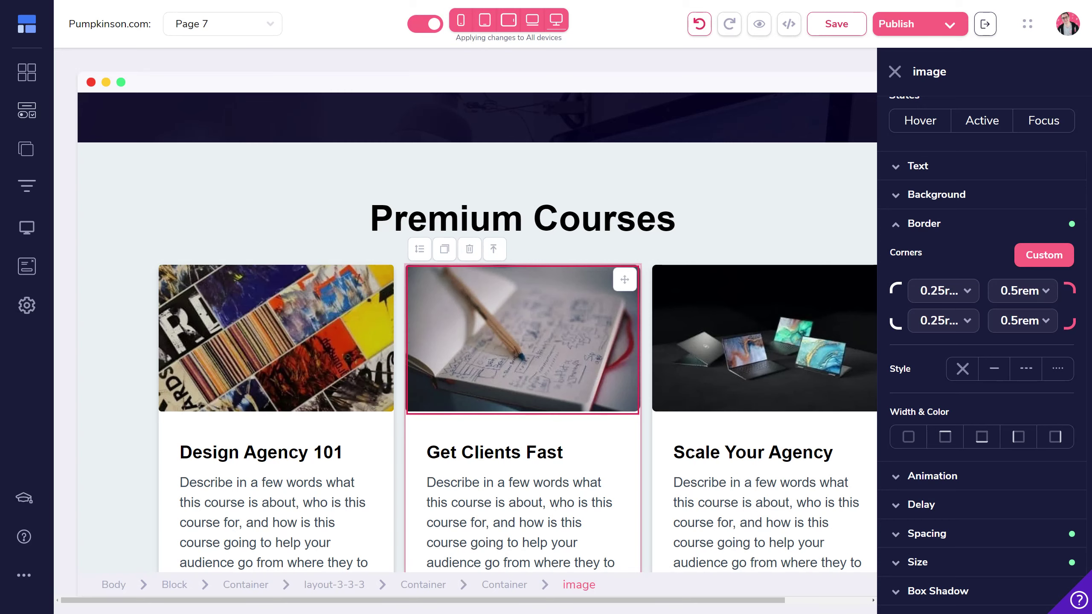
# Open Popup 1 for editing, save it and exit back to the "Our Courses" heading on Page 7.
pyautogui.click(27, 266)
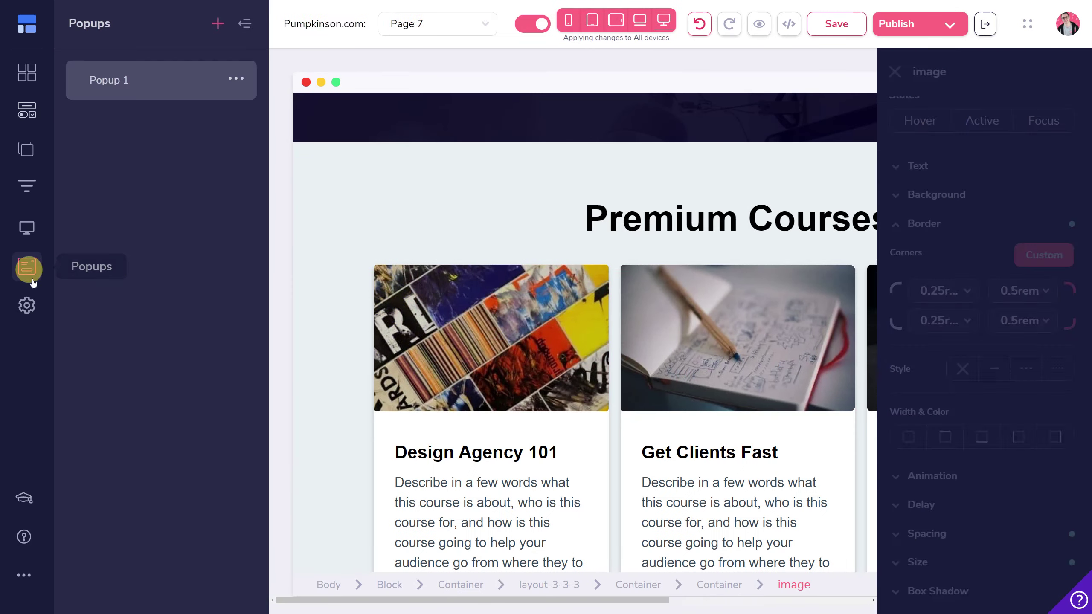
pyautogui.click(156, 84)
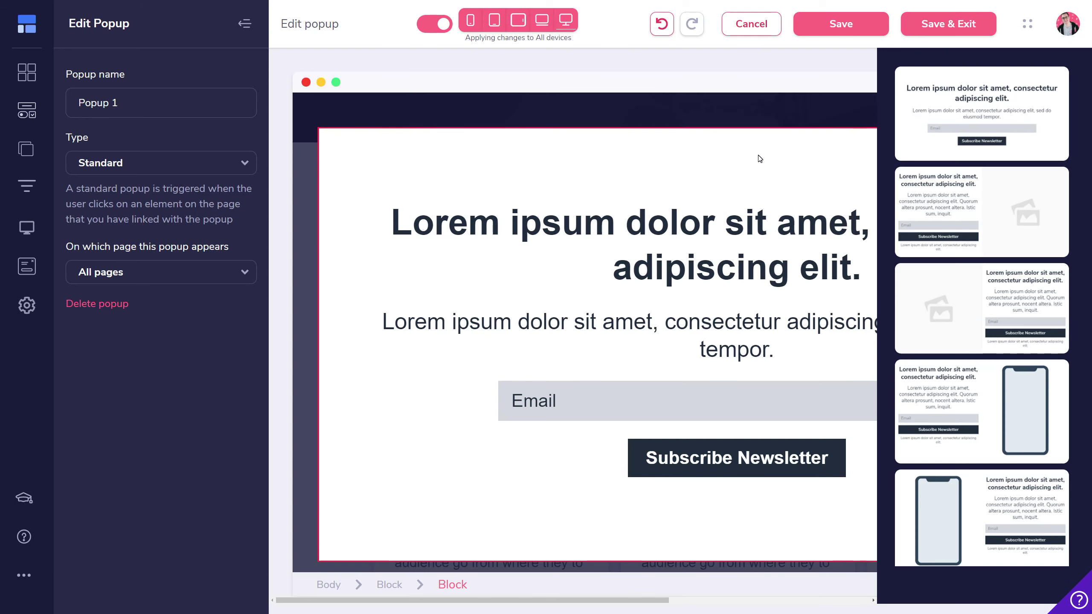
pyautogui.click(941, 27)
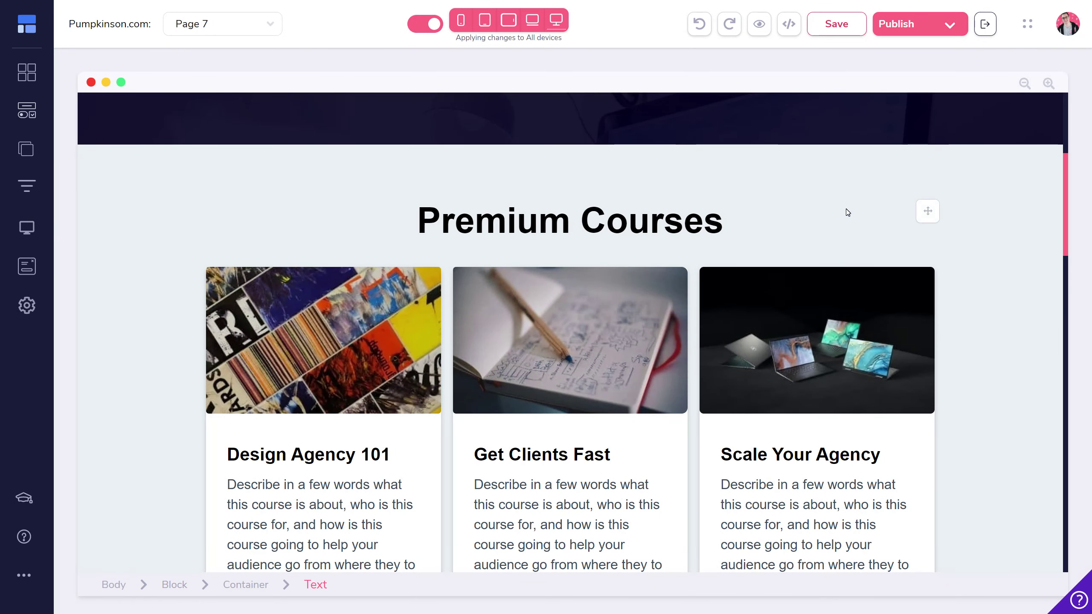
pyautogui.scroll(6, 892, 227)
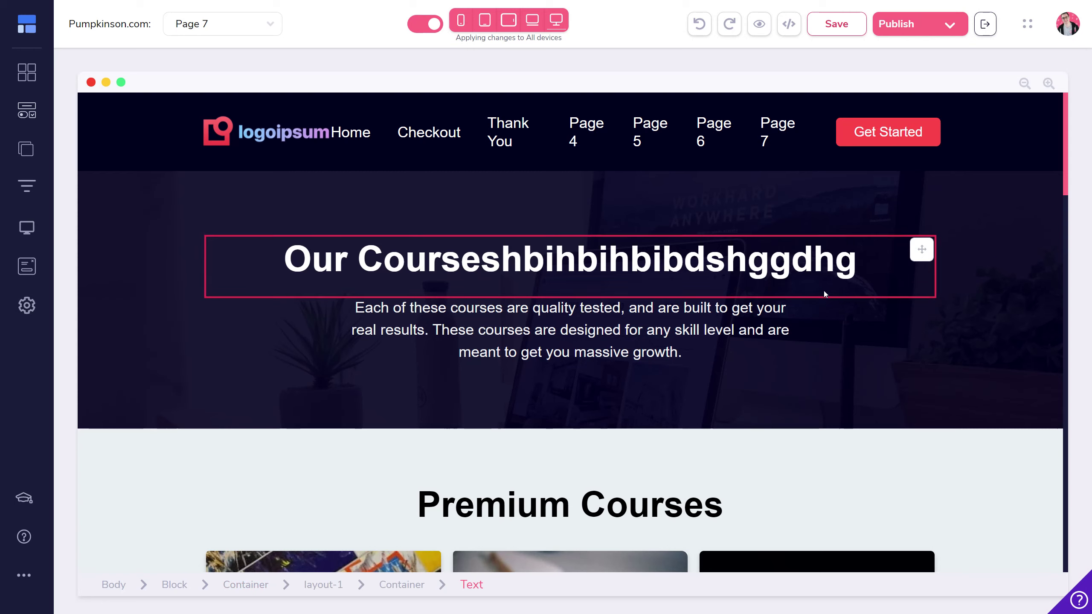
pyautogui.click(199, 287)
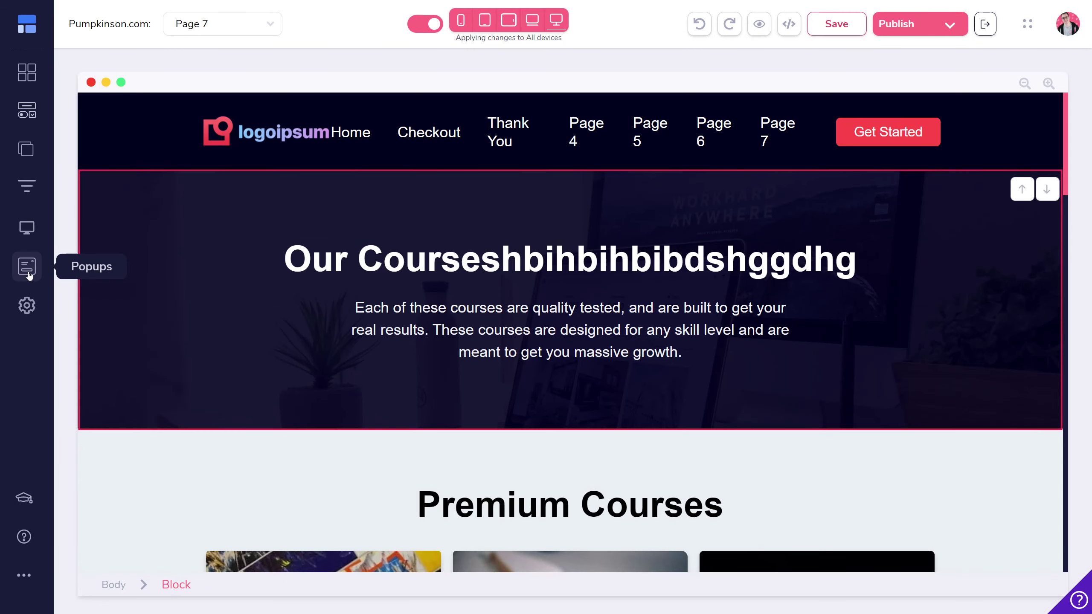
# Reopen Popup 1 in the popup editor, and save and exit it without making changes.
pyautogui.click(26, 267)
pyautogui.click(172, 81)
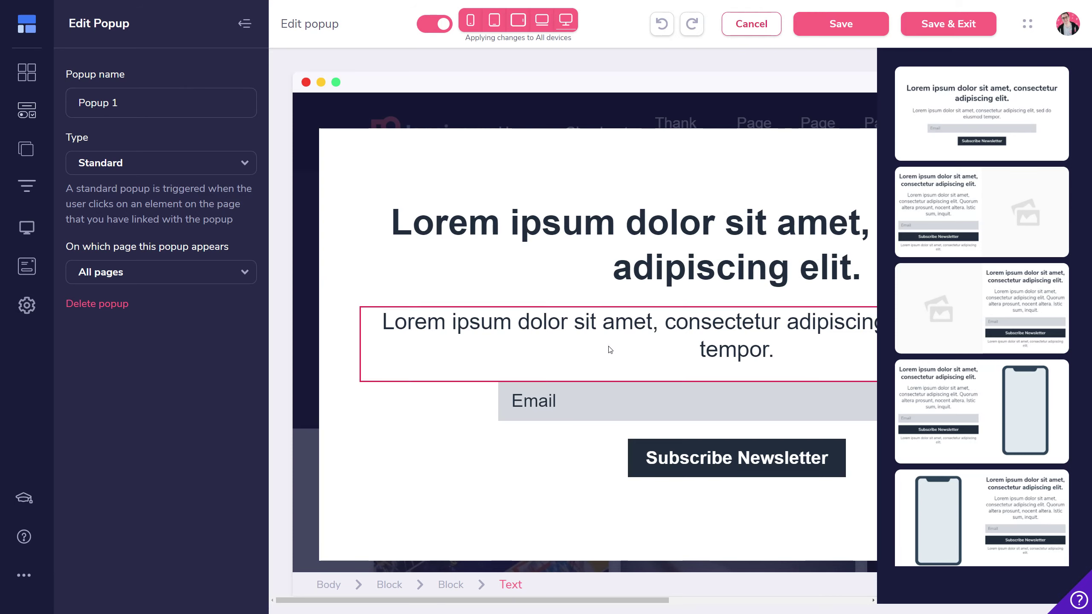
pyautogui.click(930, 26)
# Look over the publish settings and the site's pages list, closing each one again.
pyautogui.scroll(-5, 522, 330)
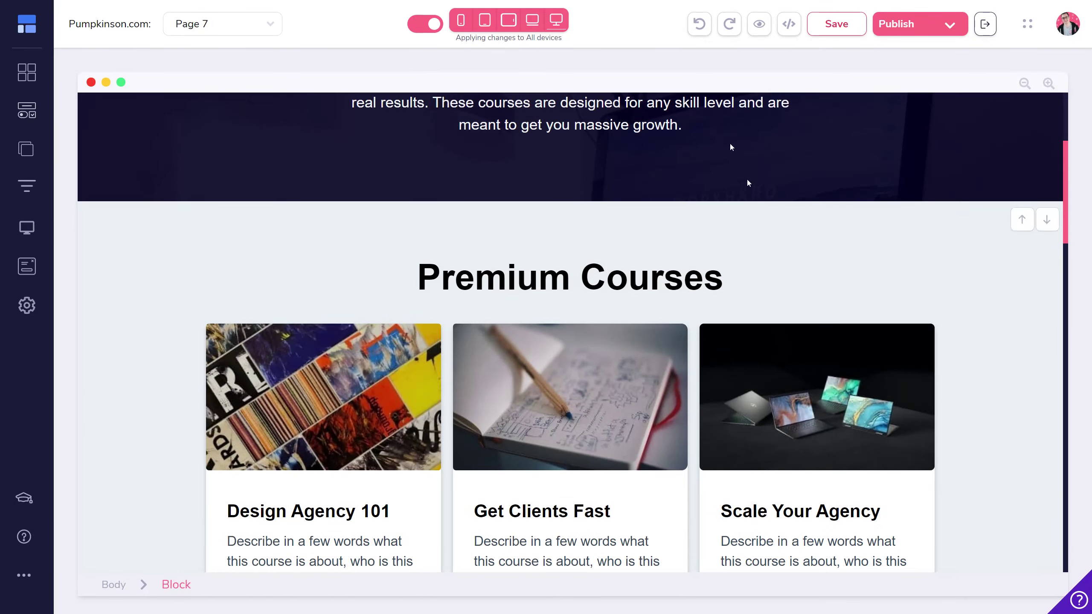
pyautogui.click(688, 279)
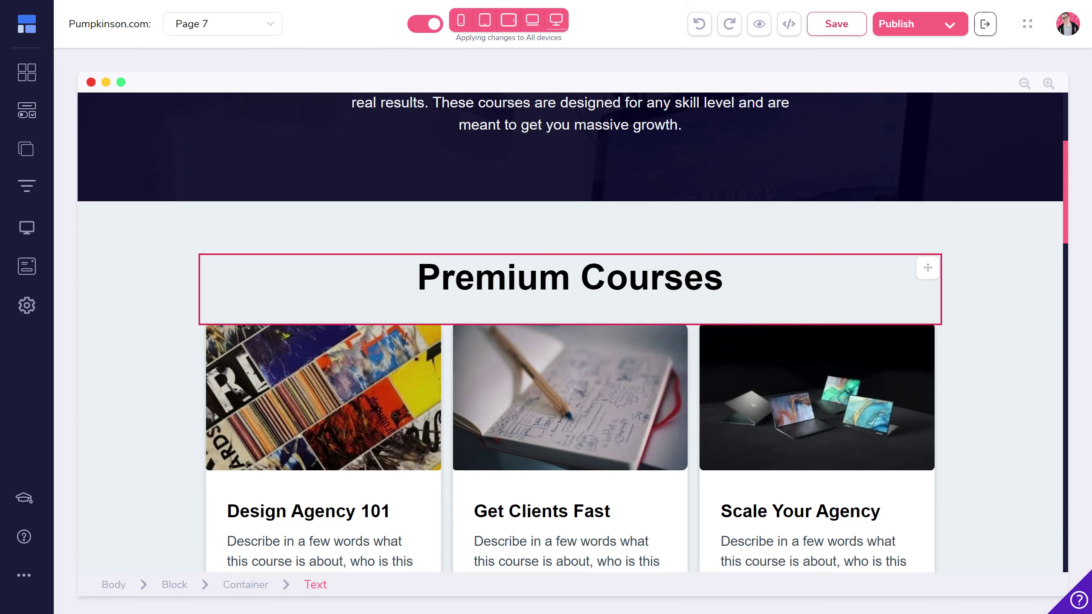
pyautogui.click(950, 26)
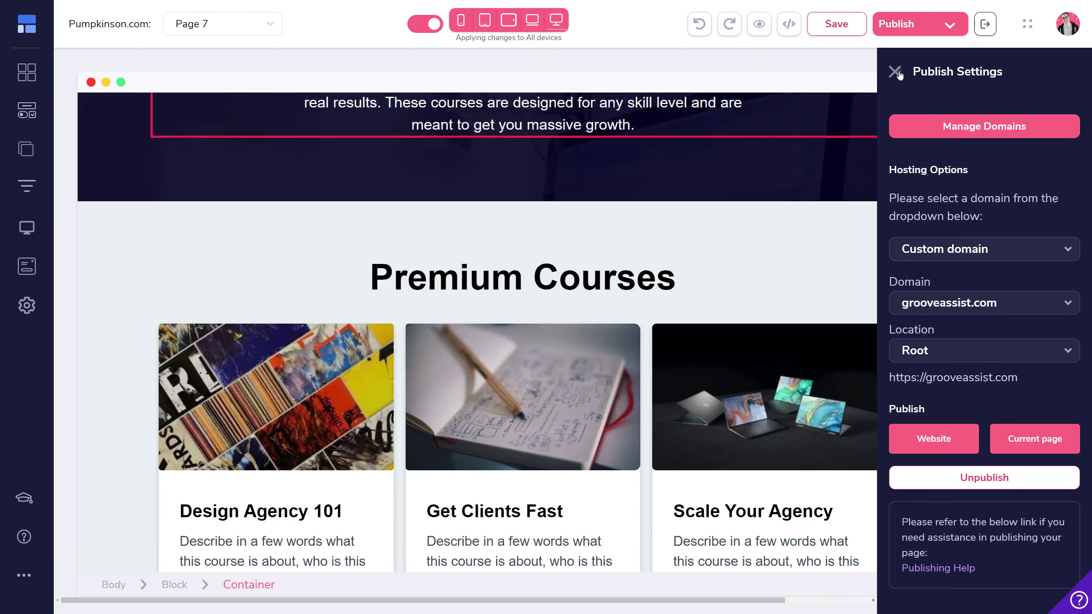
pyautogui.click(895, 72)
pyautogui.click(26, 149)
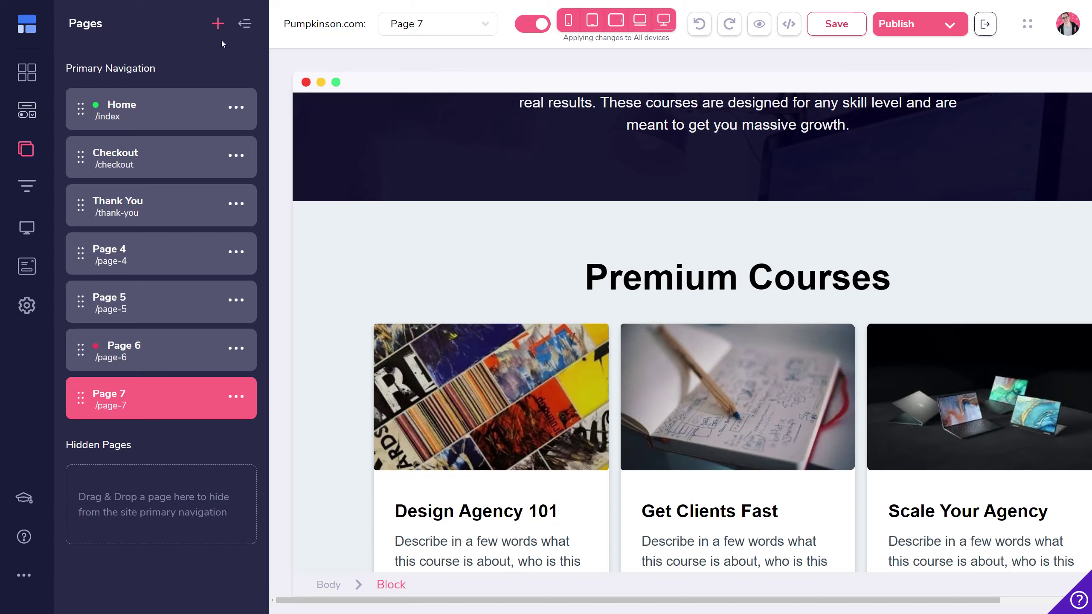
pyautogui.click(245, 23)
# Stretch the "Start Learning" button in the Design Agency 101 card and shrink it back to about 121 px wide.
pyautogui.scroll(-5, 429, 241)
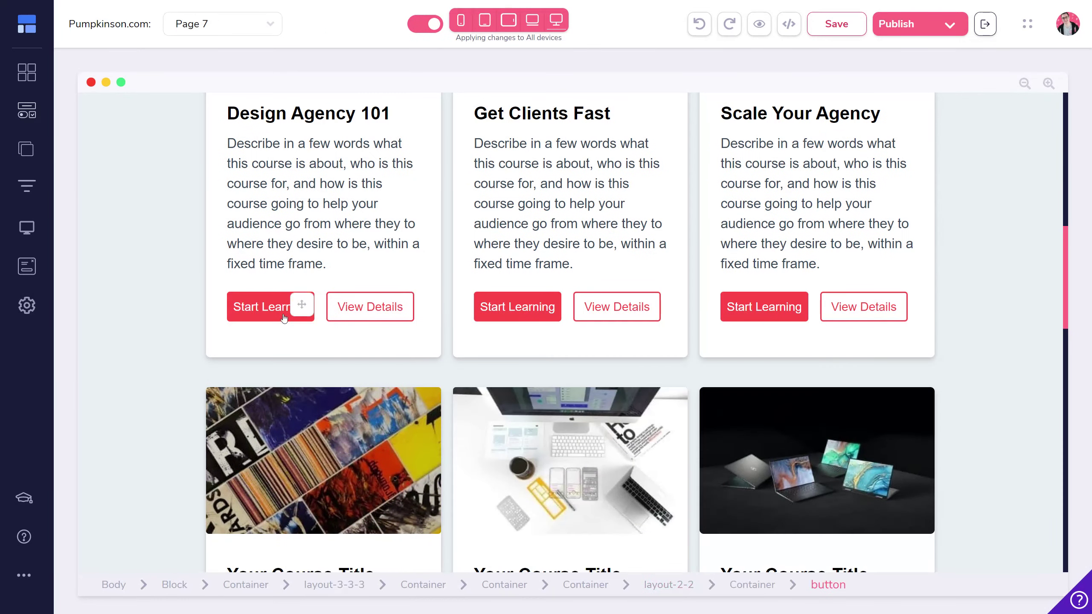
pyautogui.click(271, 307)
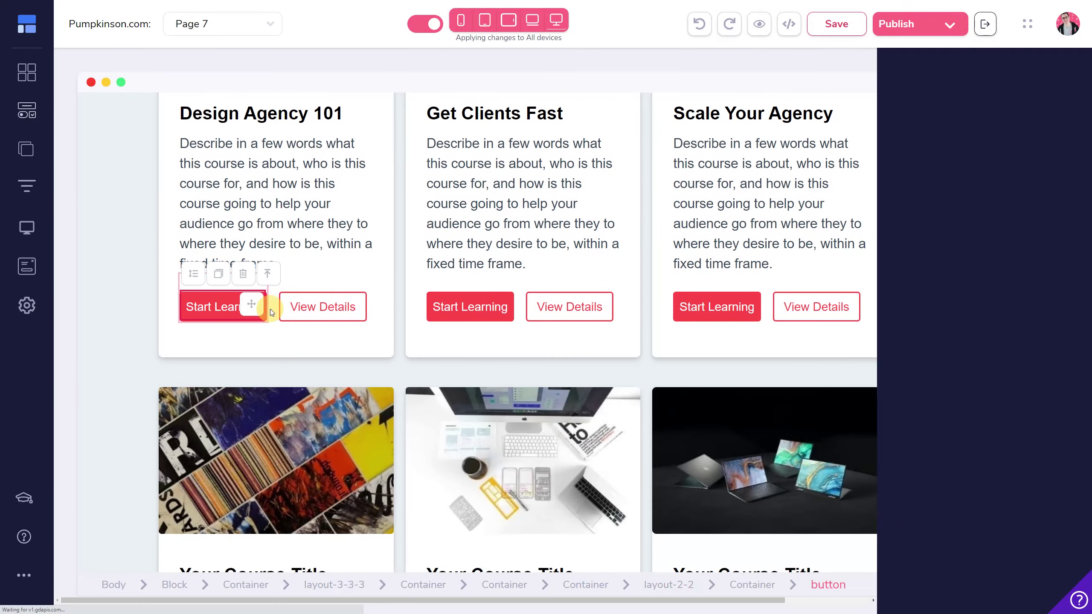
pyautogui.click(197, 278)
pyautogui.moveTo(268, 322); pyautogui.dragTo(363, 324)
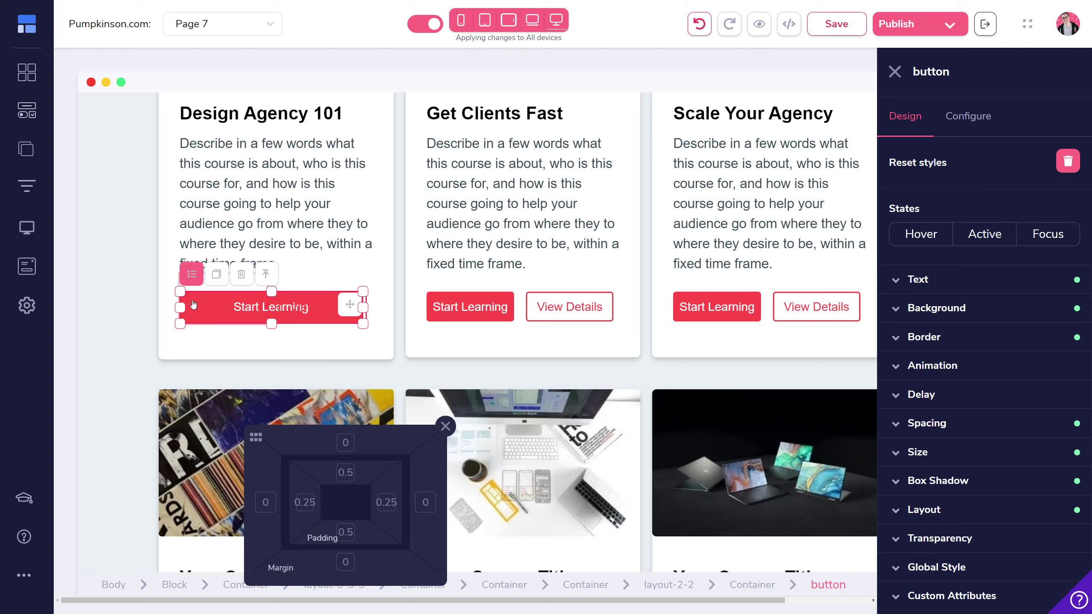
pyautogui.moveTo(363, 324); pyautogui.dragTo(271, 321)
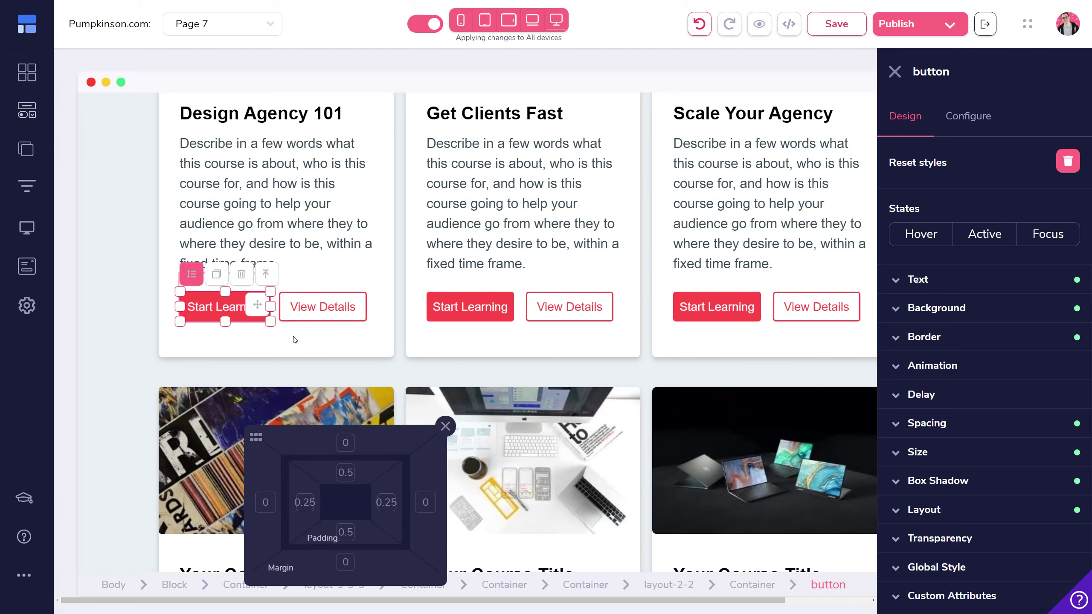
pyautogui.click(445, 426)
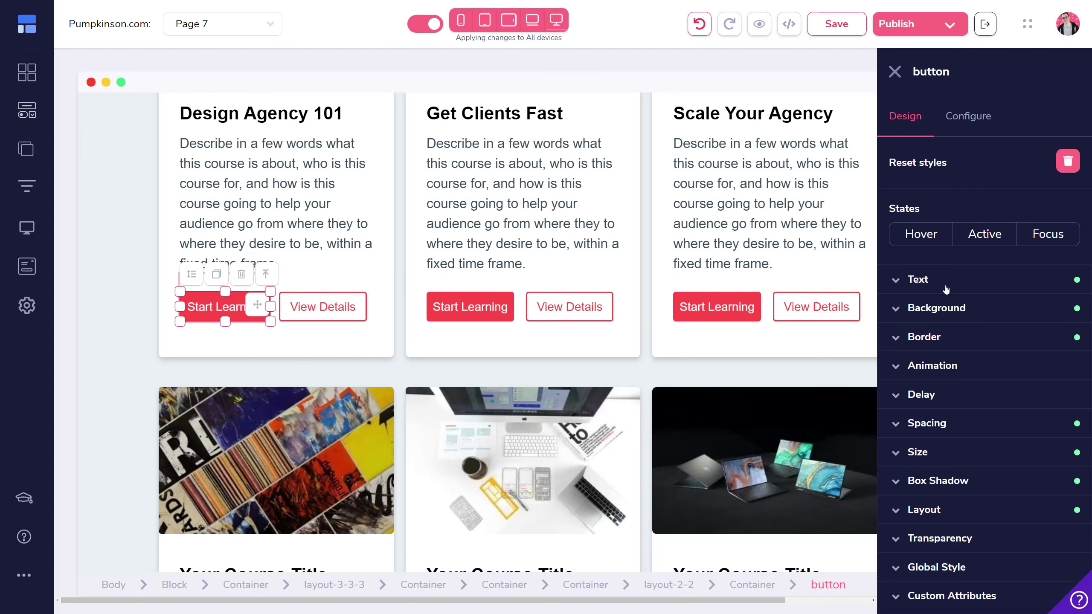
# View the page's source code and close it without saving.
pyautogui.click(789, 31)
pyautogui.click(793, 24)
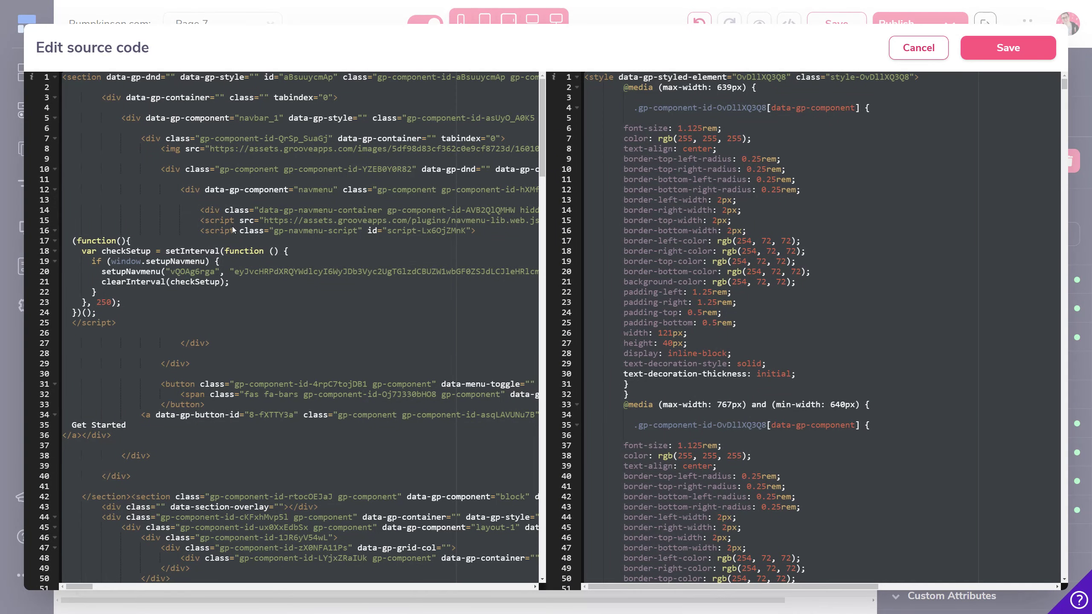
pyautogui.click(942, 49)
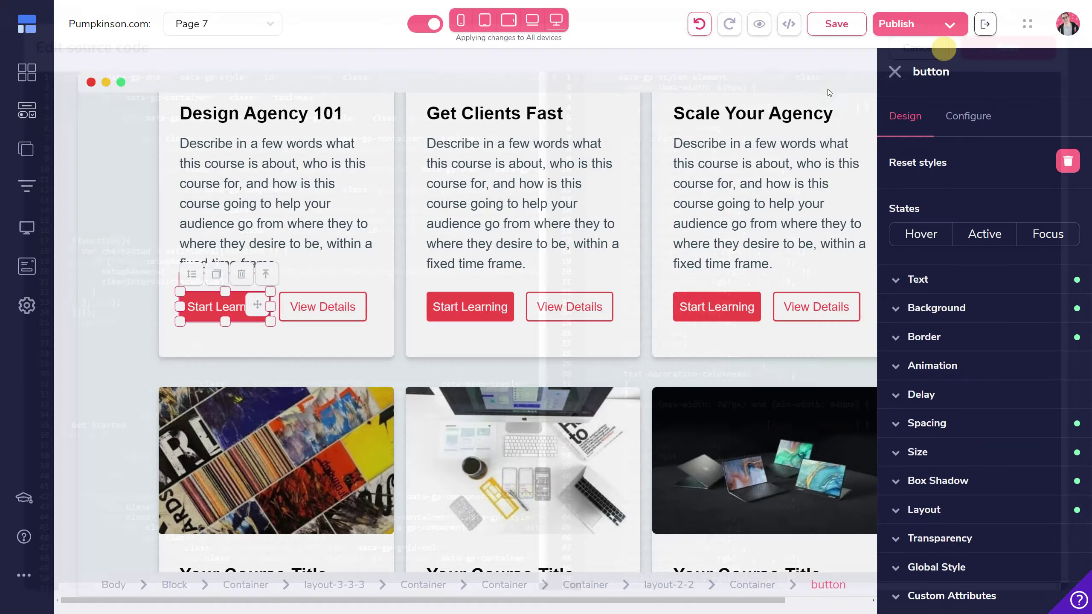
# Add a Code Embed element between the "Design Agency 101" heading and its description.
pyautogui.click(27, 111)
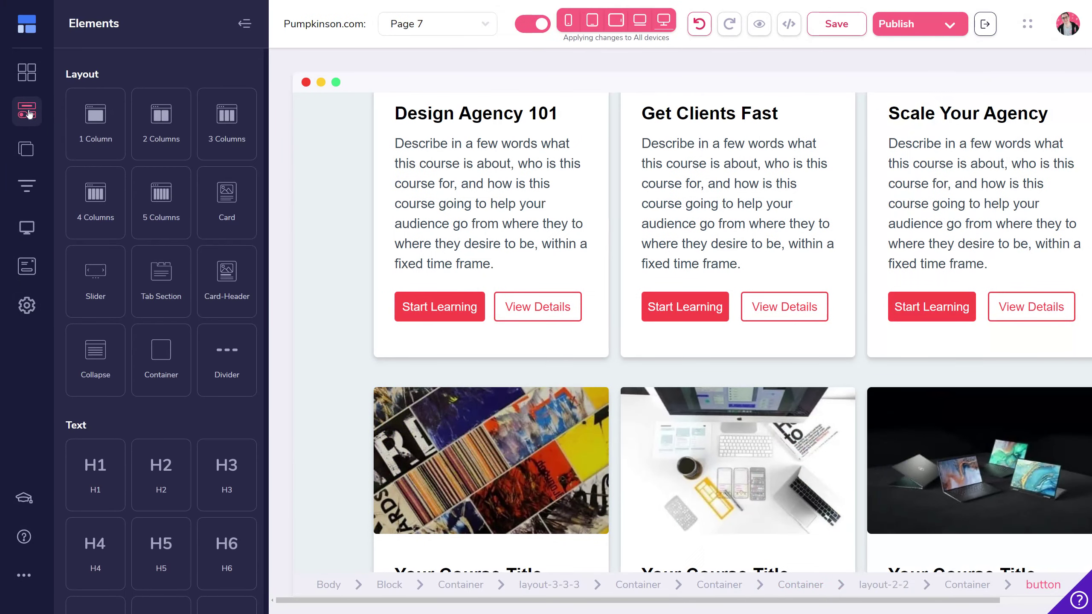
pyautogui.scroll(-15, 168, 319)
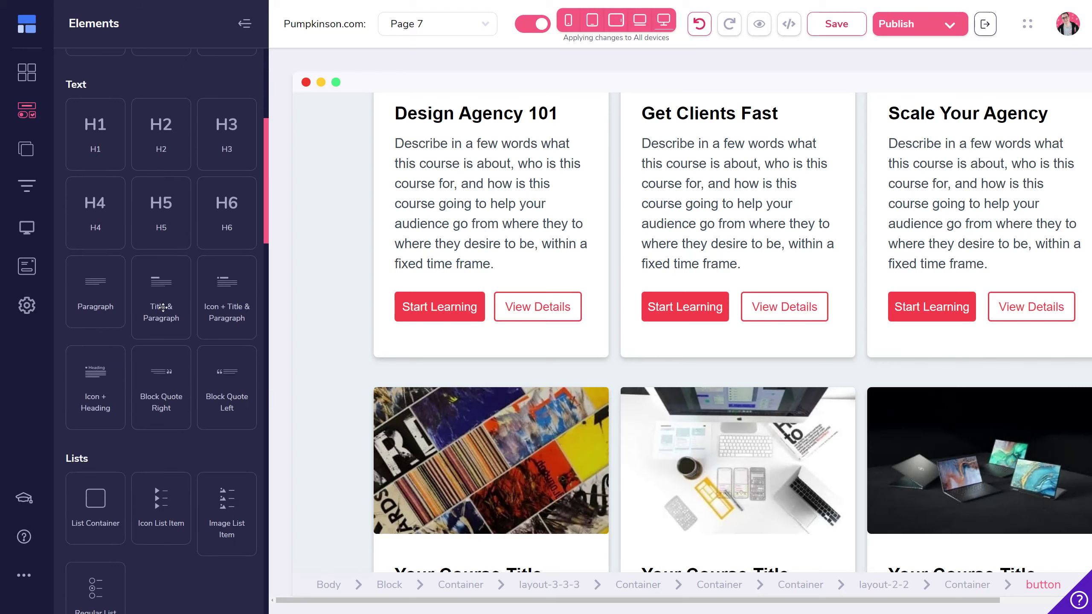
pyautogui.scroll(-15, 168, 319)
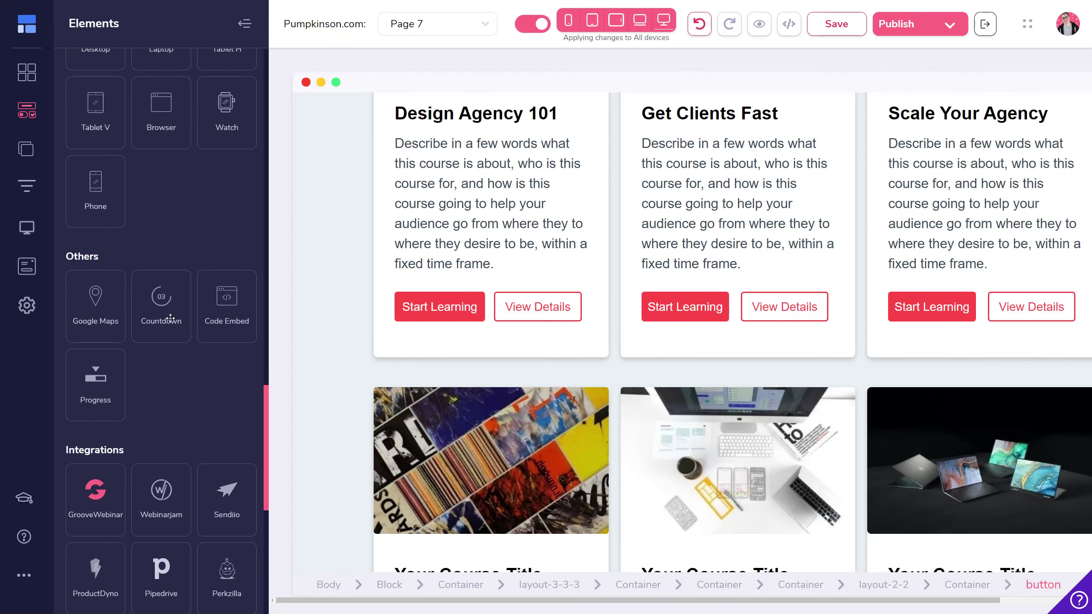
pyautogui.moveTo(255, 302); pyautogui.dragTo(502, 167)
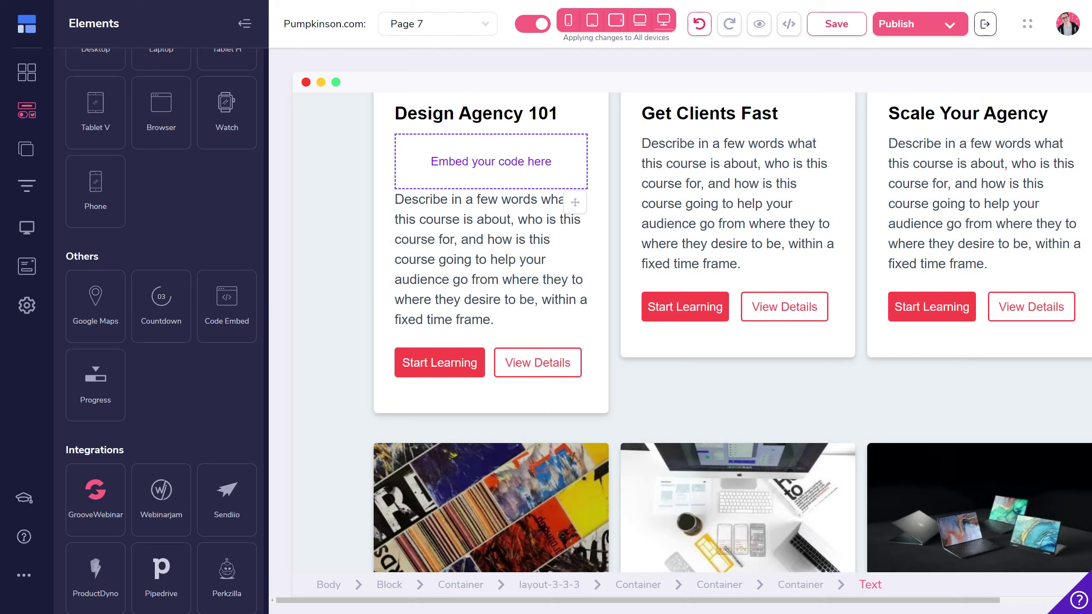
# View the new embed element's code editor, cancel it, and close the element's settings.
pyautogui.click(437, 161)
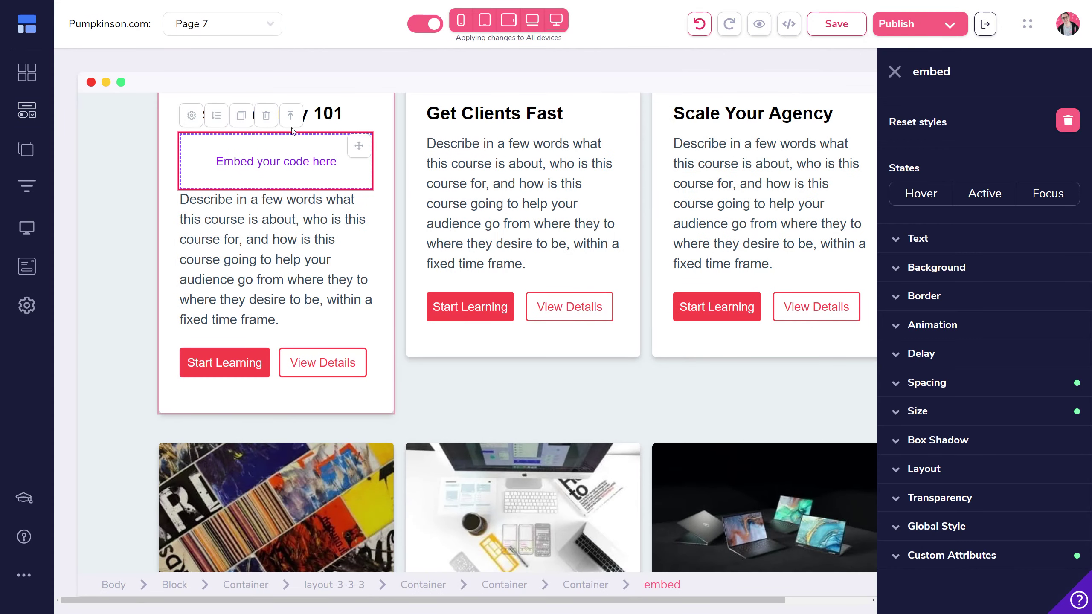
pyautogui.click(191, 115)
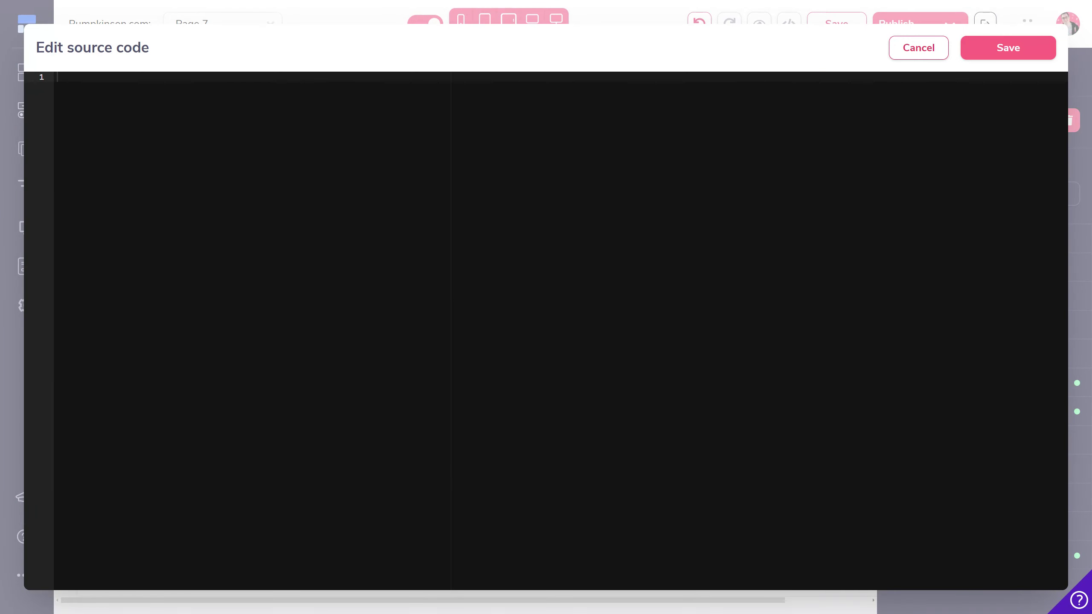
pyautogui.click(918, 48)
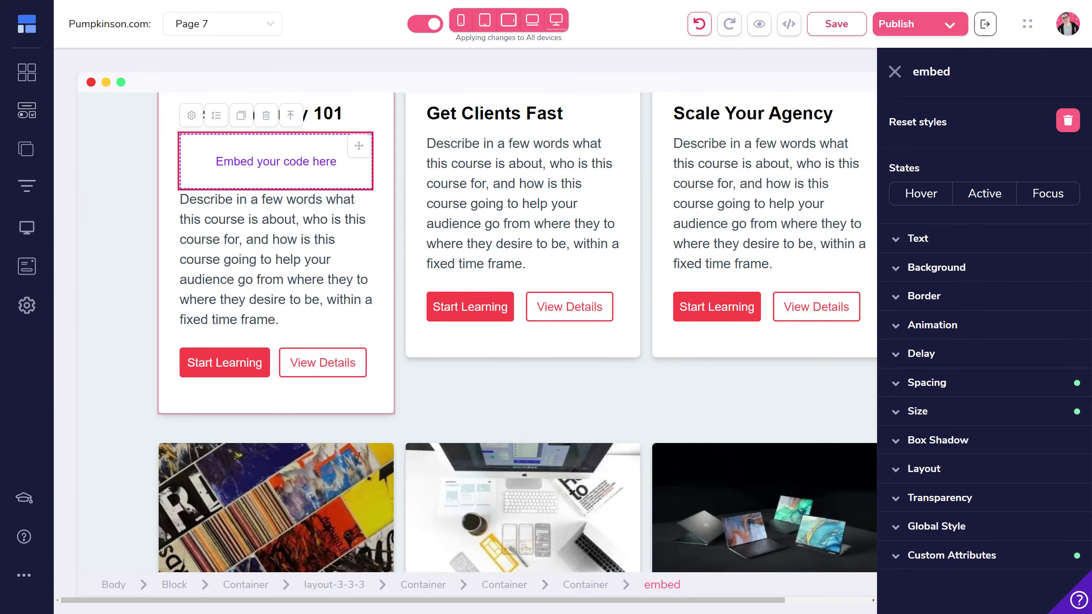
pyautogui.scroll(8, 567, 321)
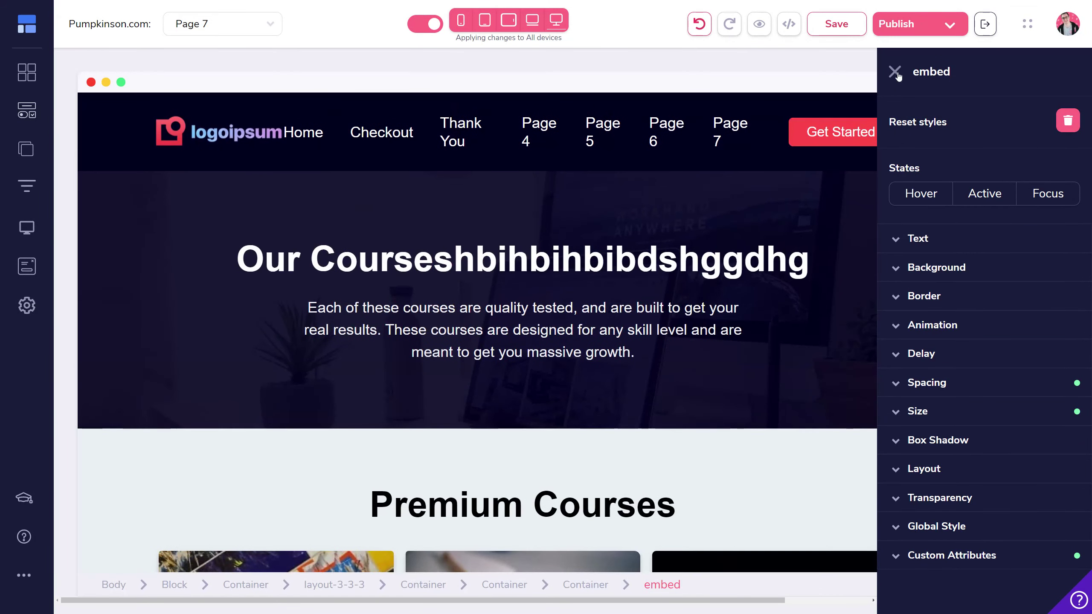
pyautogui.click(894, 72)
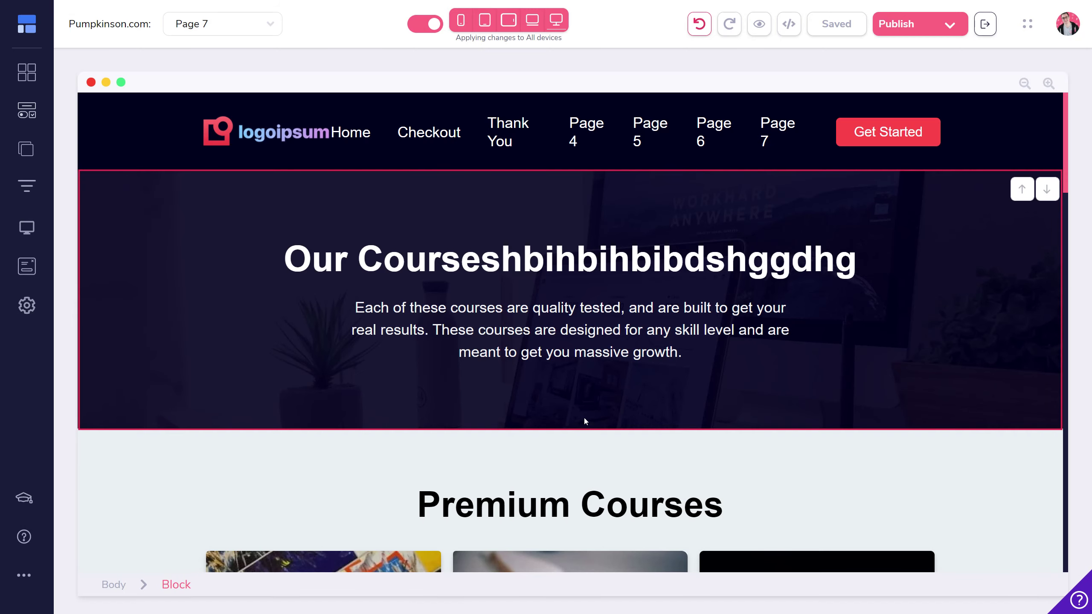
# Turn on "Exit page by confirmation" in the page settings of Page 7.
pyautogui.click(22, 150)
pyautogui.click(236, 396)
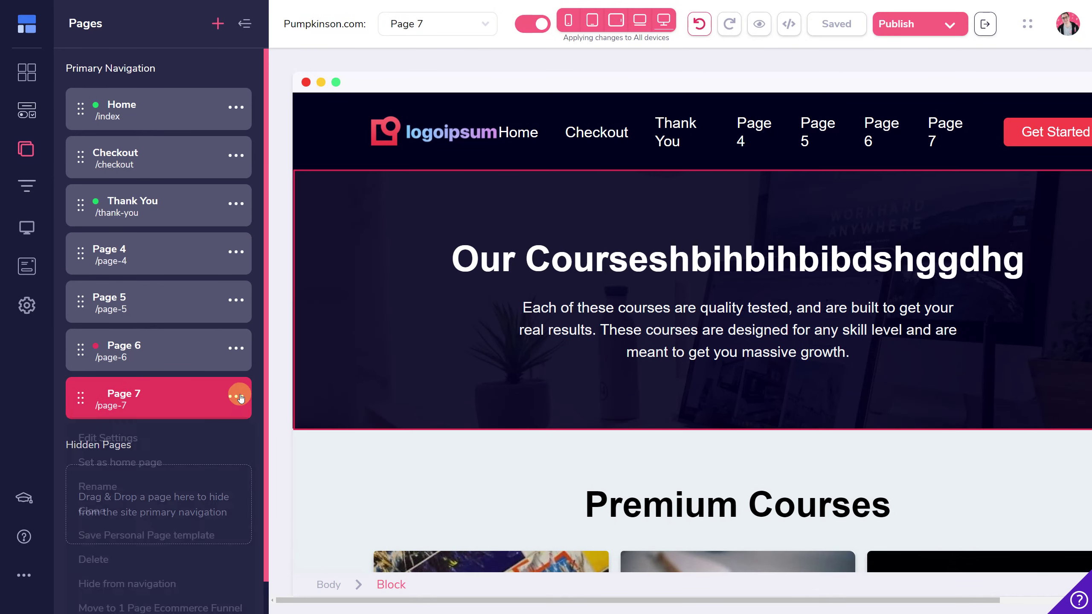
pyautogui.click(131, 438)
pyautogui.scroll(-3, 174, 379)
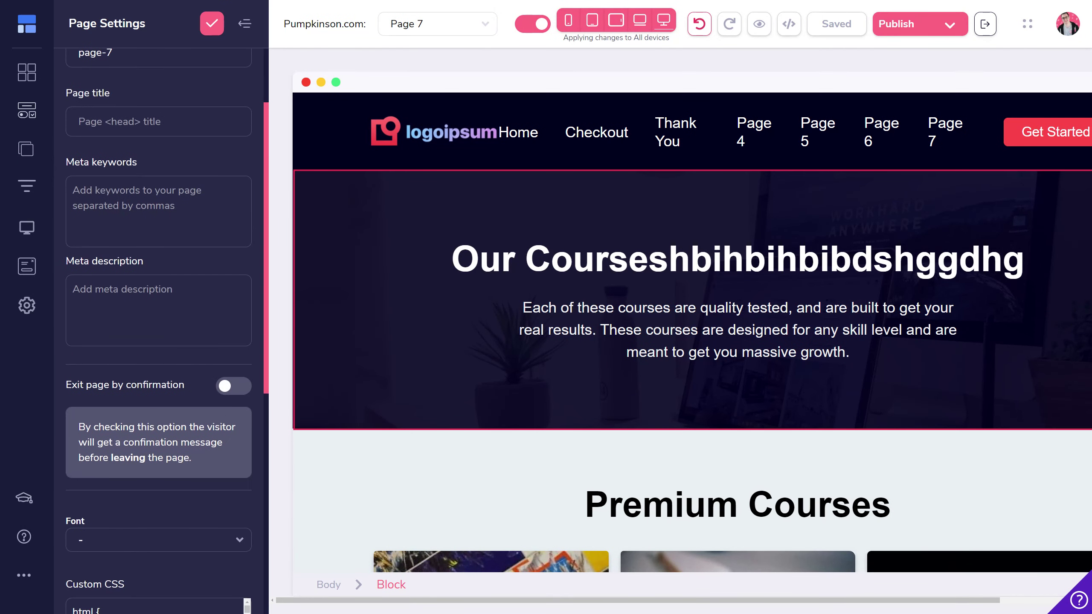
pyautogui.click(223, 387)
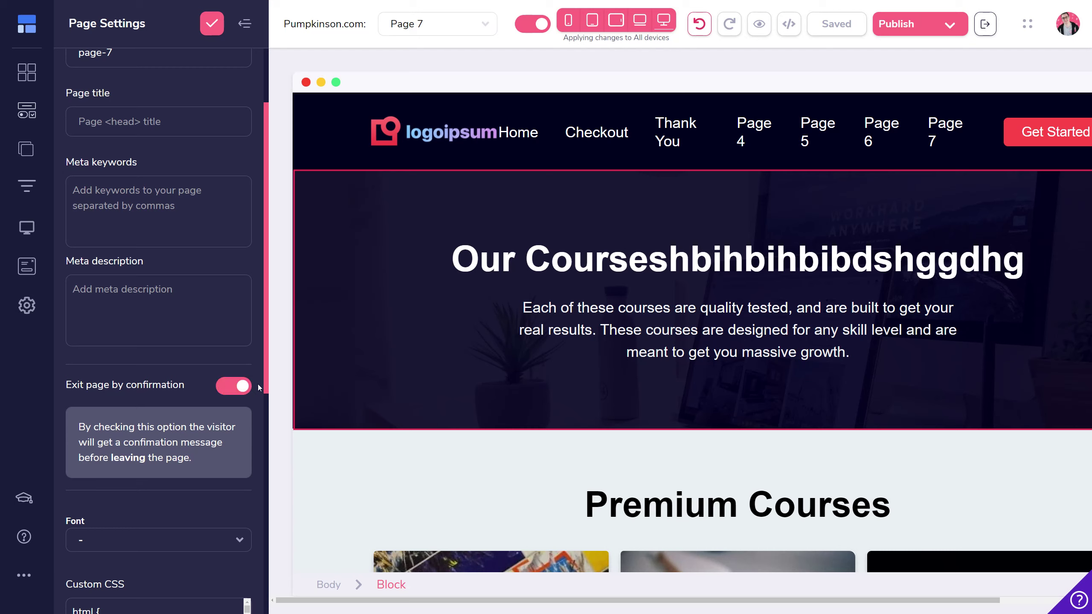